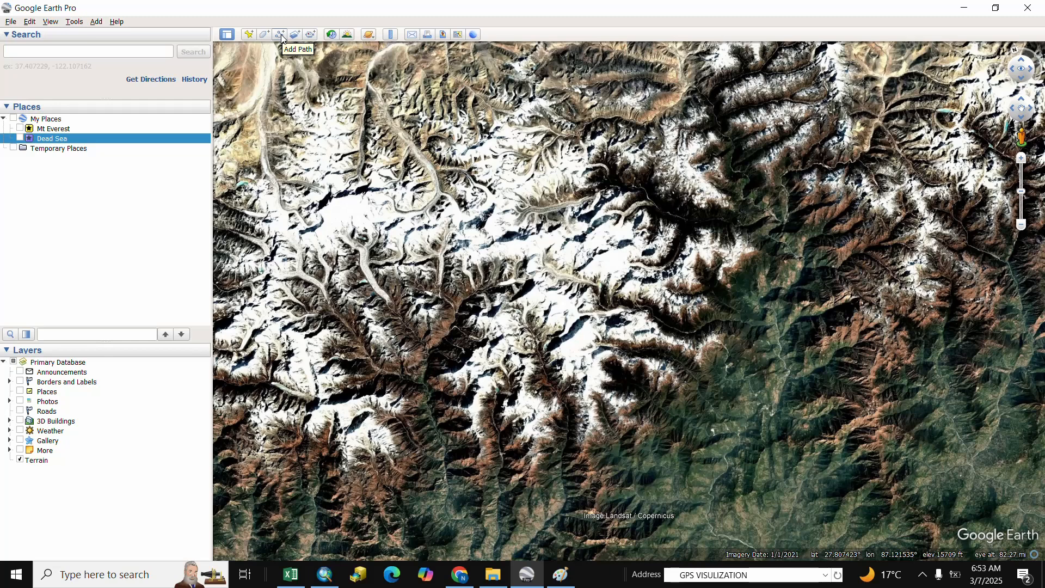
# Start a new path and name it MOUNT AVEREST
pyautogui.click(281, 36)
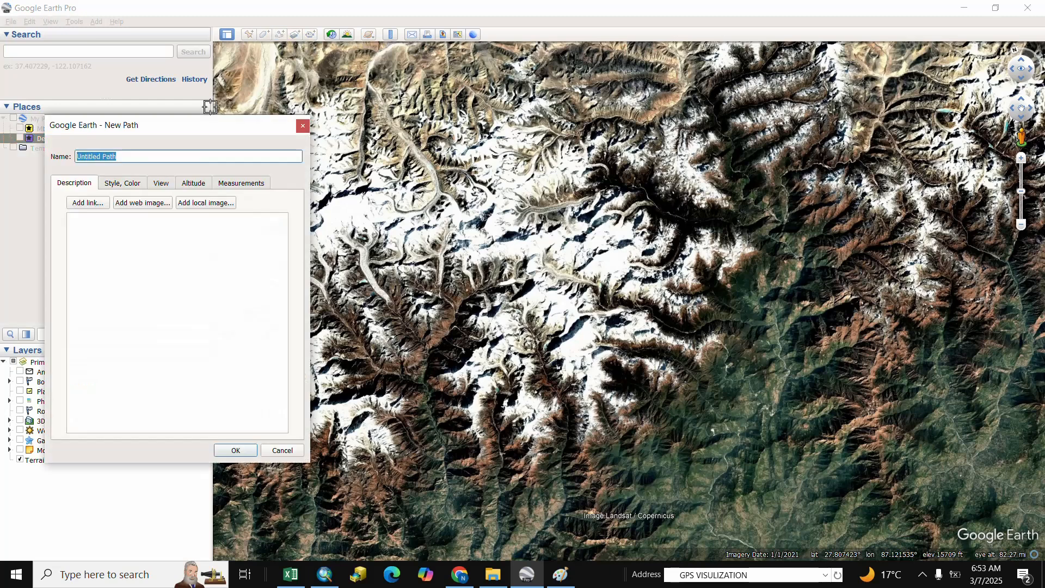
pyautogui.moveTo(182, 130); pyautogui.dragTo(249, 146)
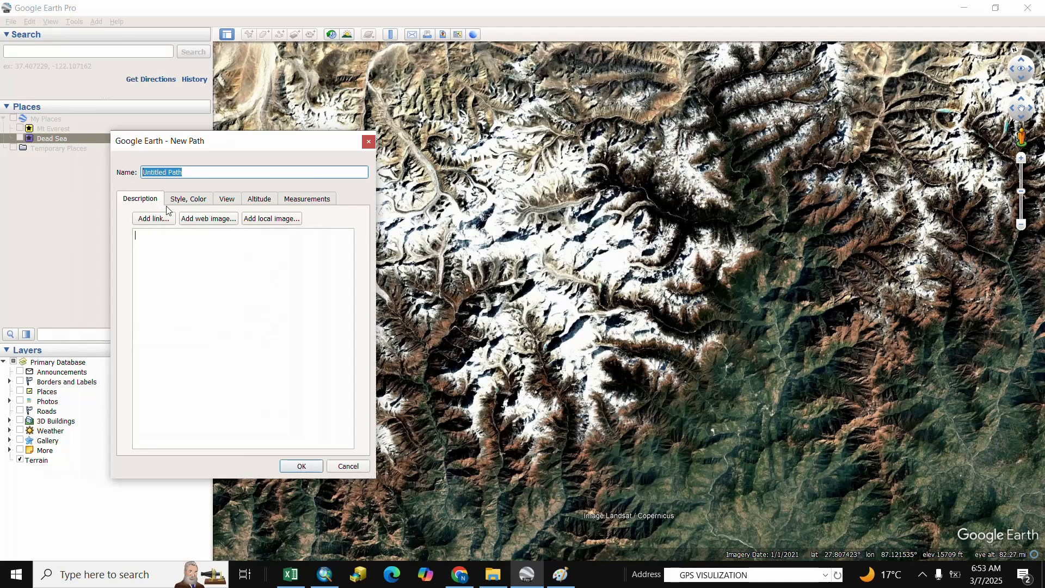
pyautogui.write('m')
pyautogui.press('BackSpace')
pyautogui.write('MOUNT AVEREST')
pyautogui.click(331, 264)
pyautogui.moveTo(228, 144); pyautogui.dragTo(151, 97)
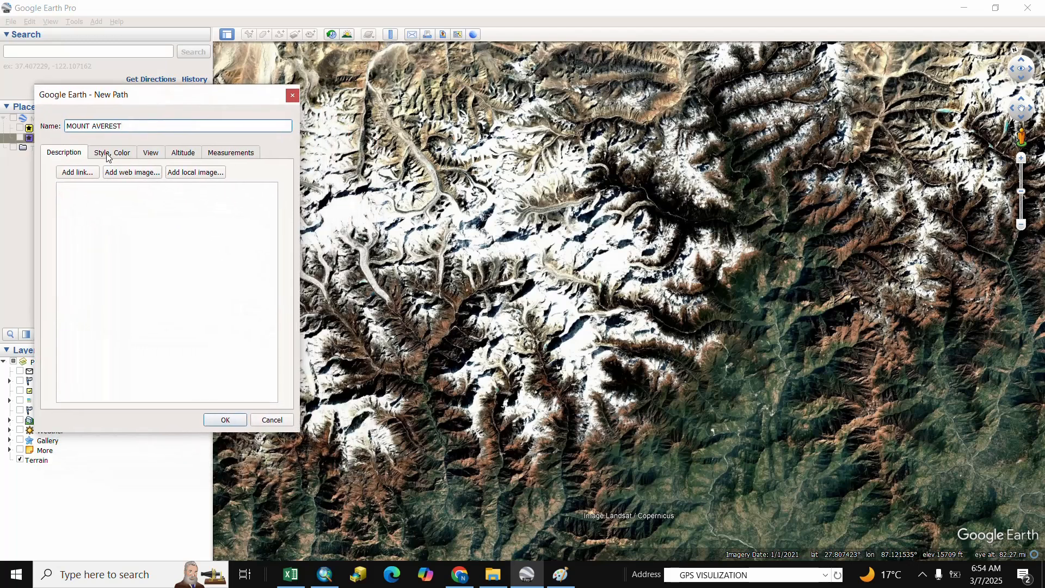
# Set the path's line color to red (#ff0000) and increase its line width
pyautogui.click(108, 155)
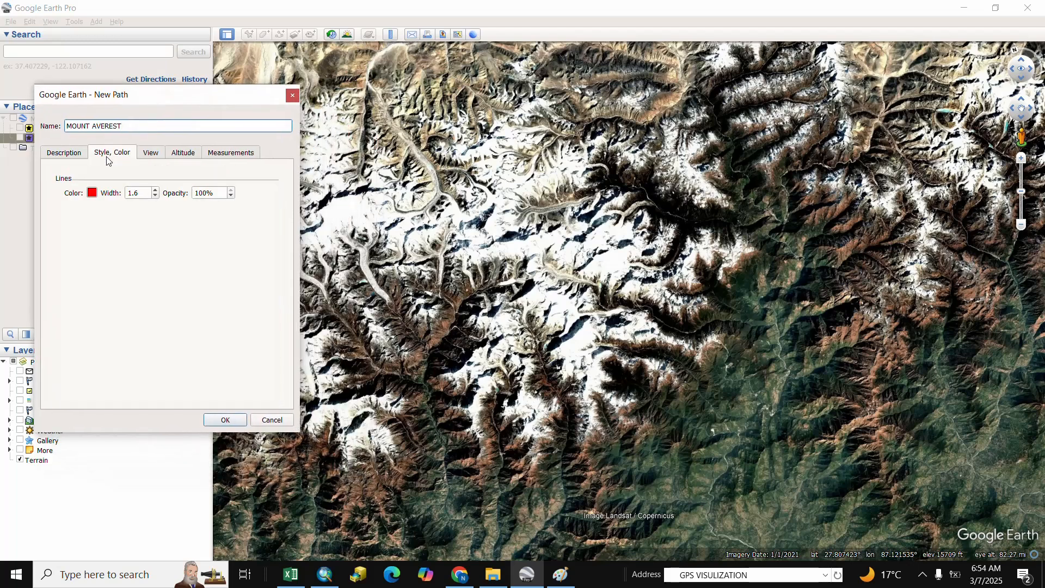
pyautogui.click(92, 193)
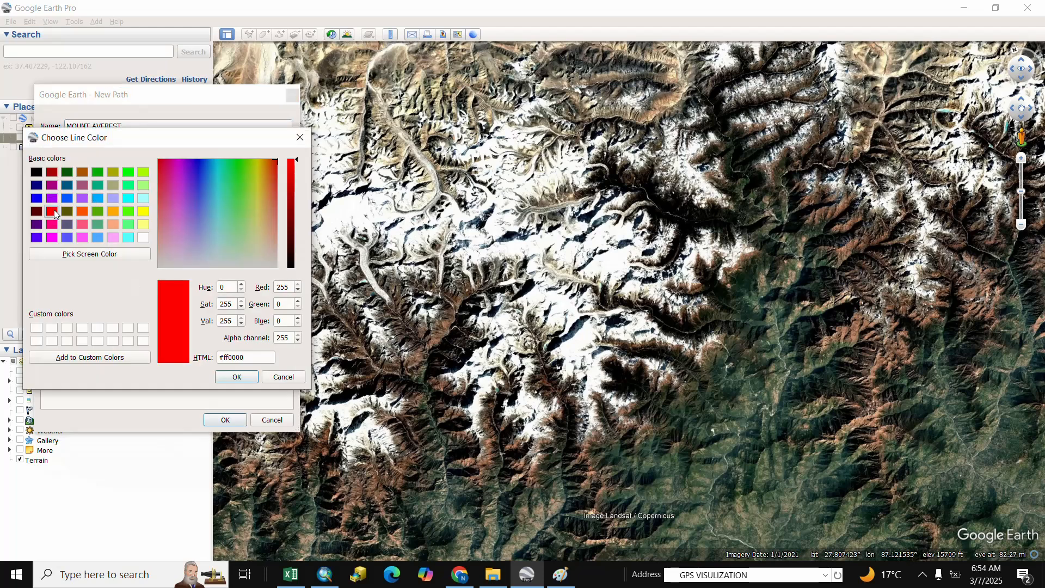
pyautogui.click(233, 375)
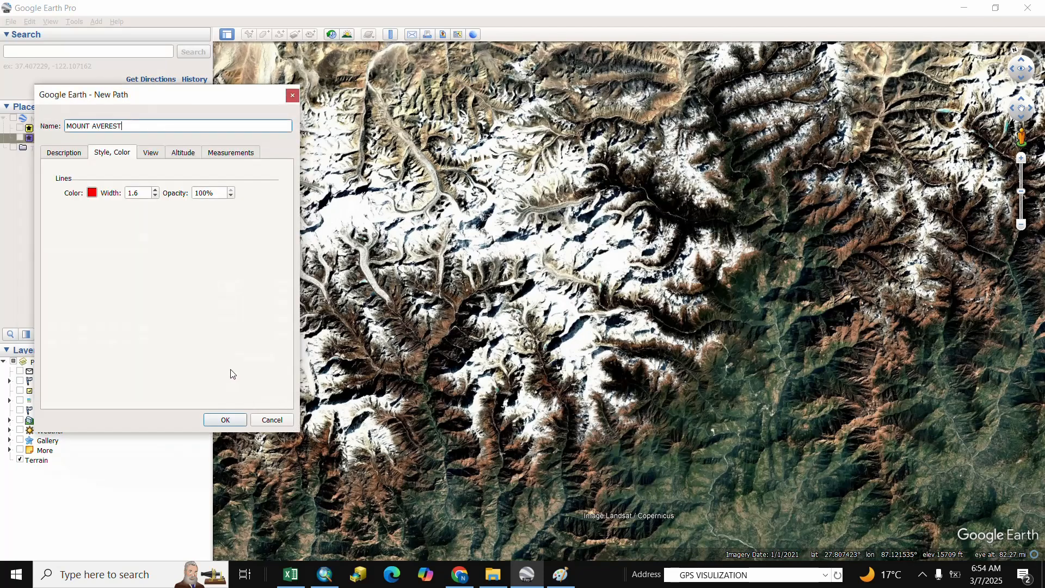
pyautogui.click(155, 191)
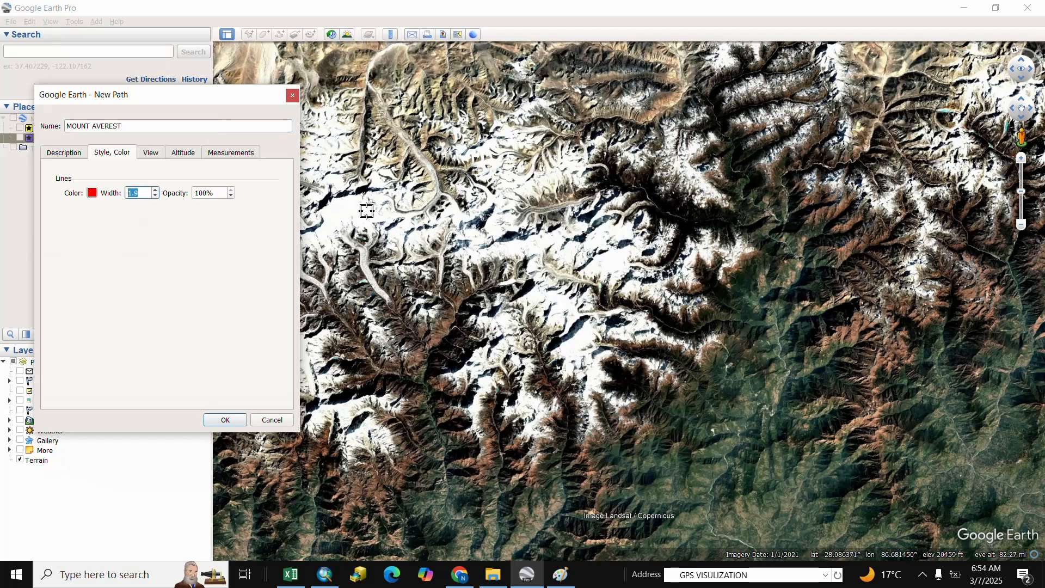
# Draw a continuous freehand path of north-south zigzag loops across the snowy mountain range from west to east
pyautogui.moveTo(237, 97); pyautogui.dragTo(127, 101)
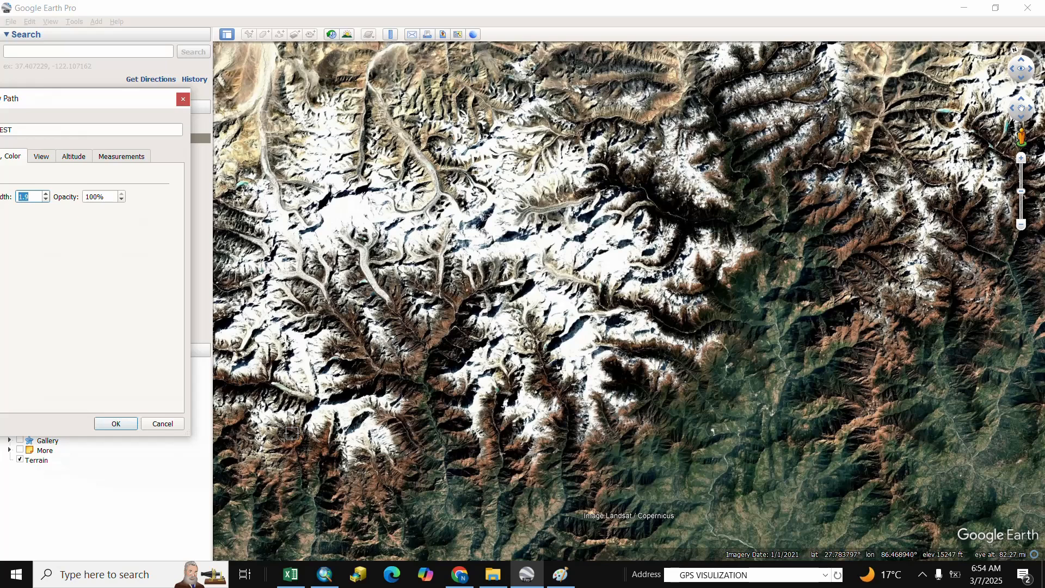
pyautogui.moveTo(285, 422)
pyautogui.mouseDown()
pyautogui.moveTo(280, 262)
pyautogui.moveTo(297, 216)
pyautogui.moveTo(335, 202)
pyautogui.mouseUp()
pyautogui.moveTo(342, 244); pyautogui.dragTo(525, 315)
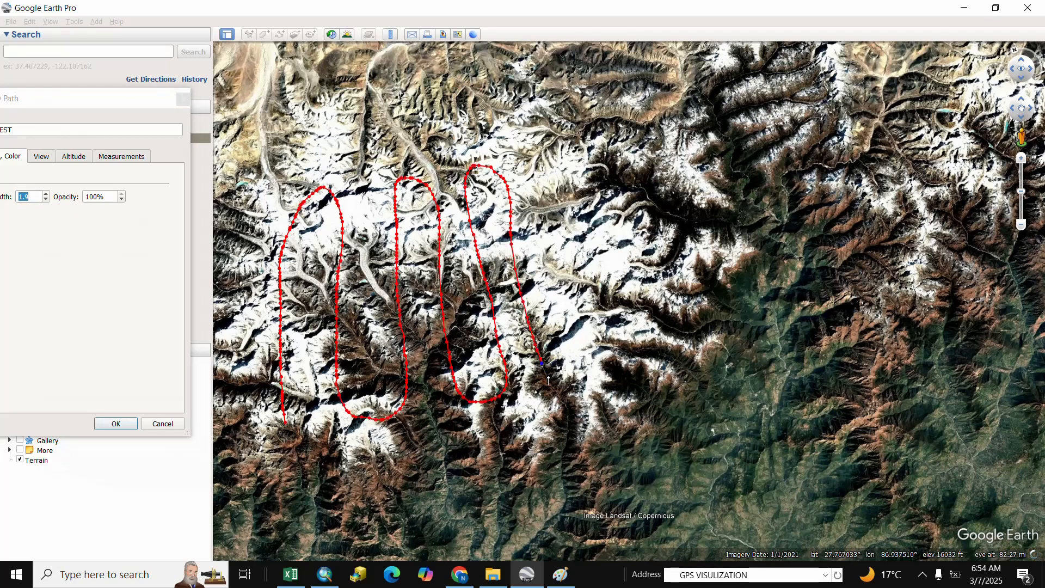
pyautogui.moveTo(587, 365)
pyautogui.mouseDown()
pyautogui.moveTo(534, 191)
pyautogui.moveTo(581, 175)
pyautogui.moveTo(605, 272)
pyautogui.mouseUp()
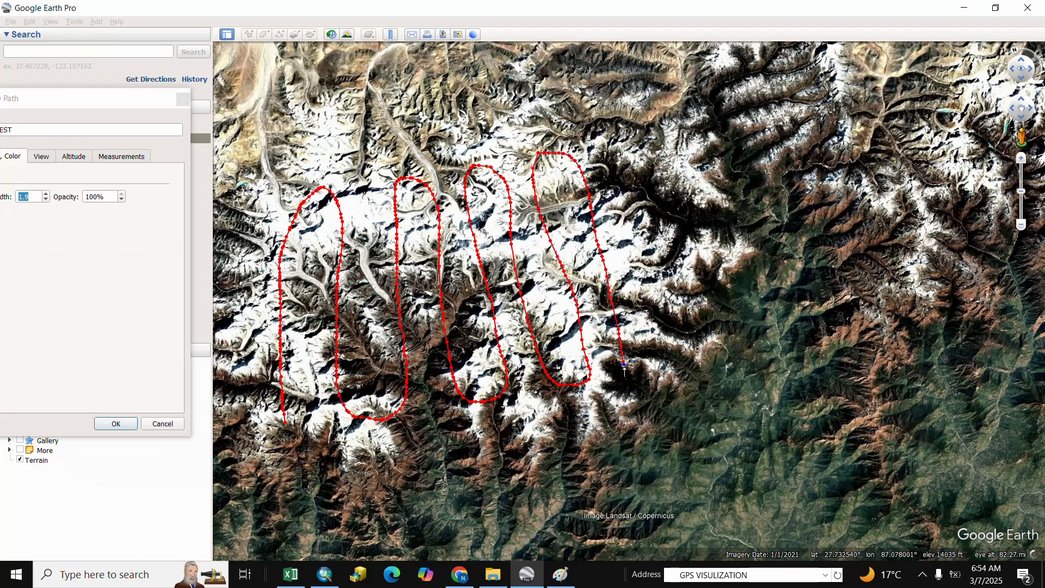
pyautogui.moveTo(665, 362); pyautogui.dragTo(607, 140)
pyautogui.moveTo(661, 224)
pyautogui.mouseDown()
pyautogui.moveTo(691, 329)
pyautogui.moveTo(727, 327)
pyautogui.moveTo(687, 155)
pyautogui.mouseUp()
pyautogui.moveTo(694, 133); pyautogui.dragTo(834, 329)
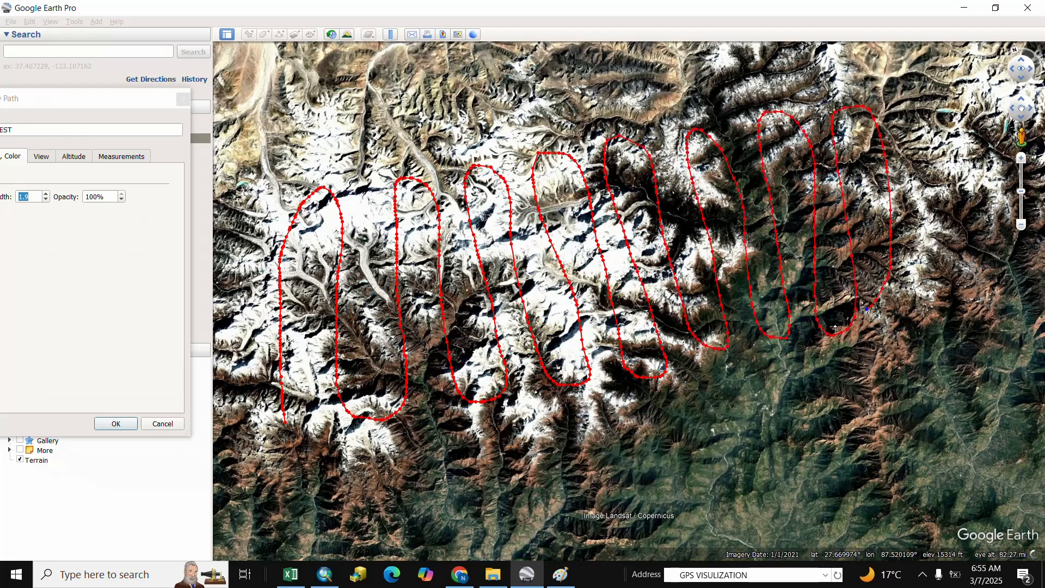
# Continue the path with east-west passes crossing the north-south loops to form a grid, and save the path
pyautogui.moveTo(731, 343)
pyautogui.mouseDown()
pyautogui.moveTo(274, 405)
pyautogui.moveTo(430, 357)
pyautogui.moveTo(631, 329)
pyautogui.mouseUp()
pyautogui.moveTo(277, 243)
pyautogui.mouseDown()
pyautogui.moveTo(546, 212)
pyautogui.moveTo(659, 184)
pyautogui.mouseUp()
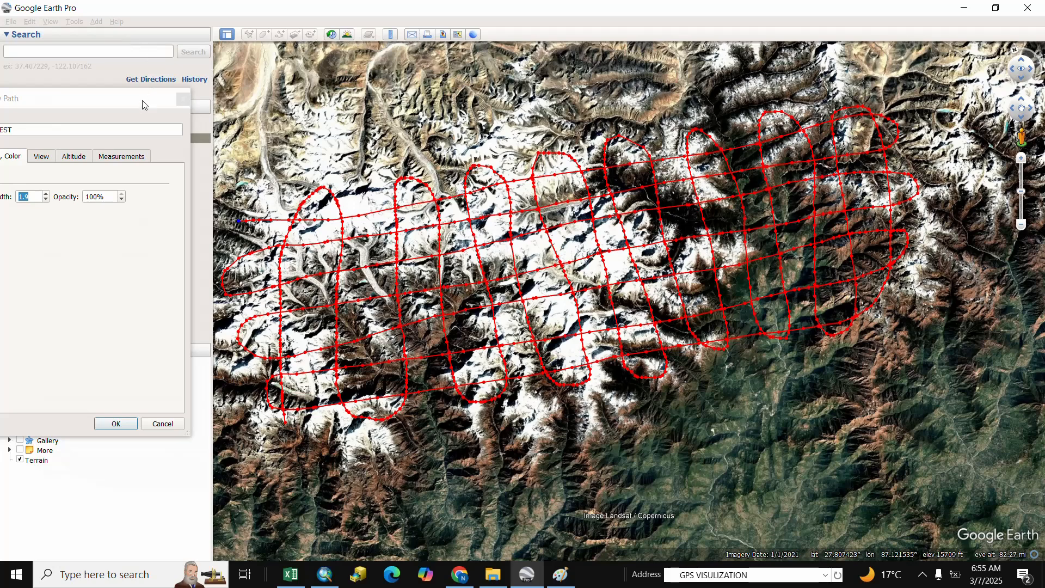
pyautogui.moveTo(132, 103); pyautogui.dragTo(384, 75)
pyautogui.click(363, 396)
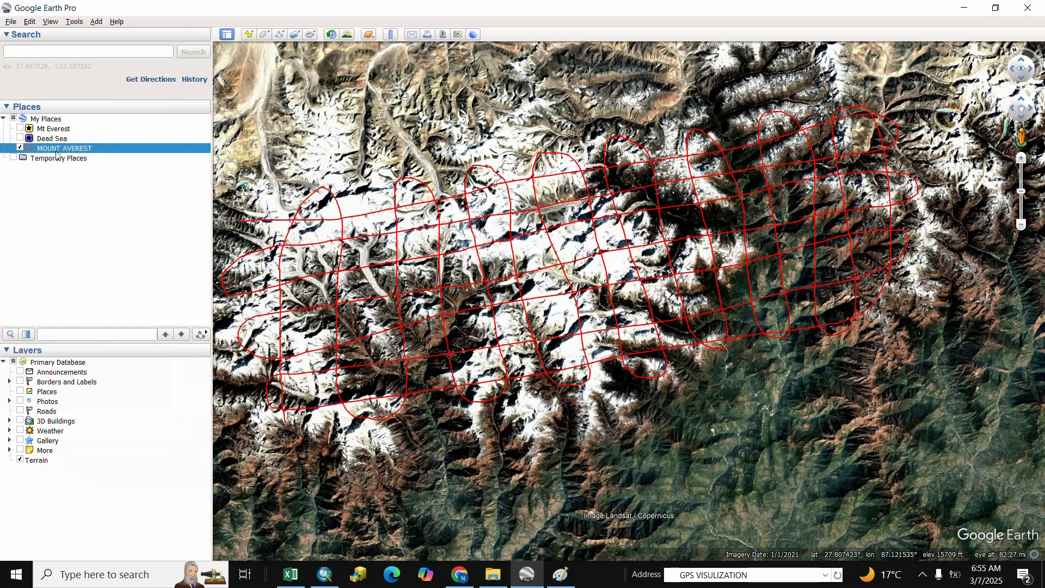
# Save the MOUNT AVEREST path as a KMZ file in D:\Online Class GIS\Extract Elevation DEM
pyautogui.rightClick(57, 151)
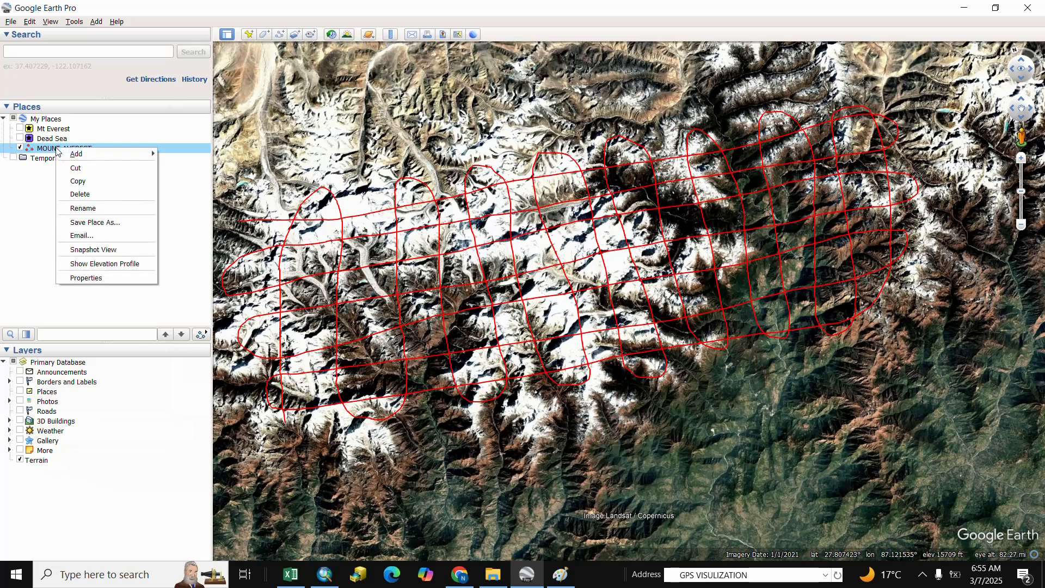
pyautogui.click(78, 223)
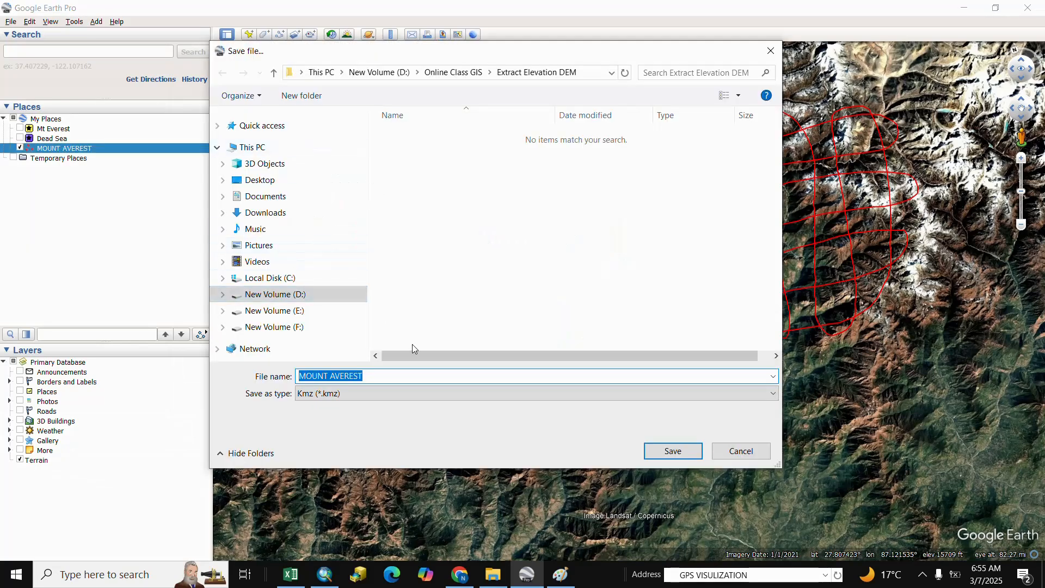
pyautogui.click(673, 450)
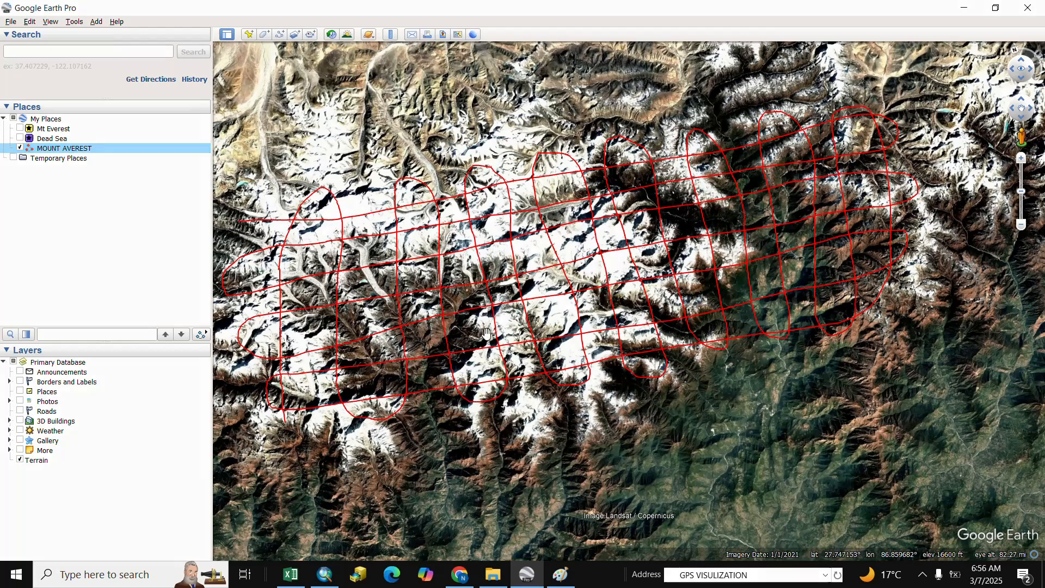
# Switch to Chrome, search Google for gps visualizer, and open the site's elevation lookup page
pyautogui.click(458, 574)
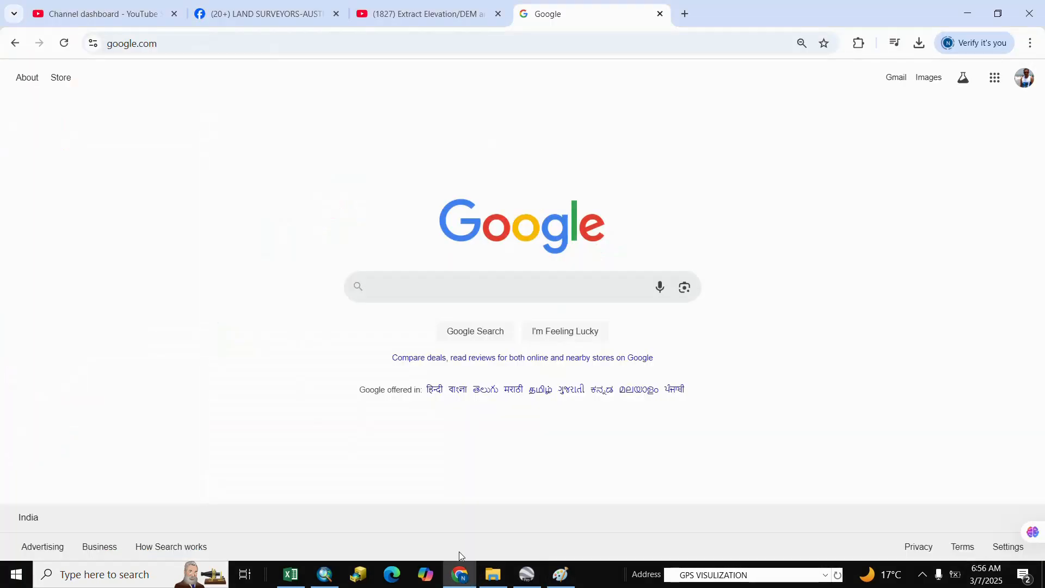
pyautogui.click(375, 287)
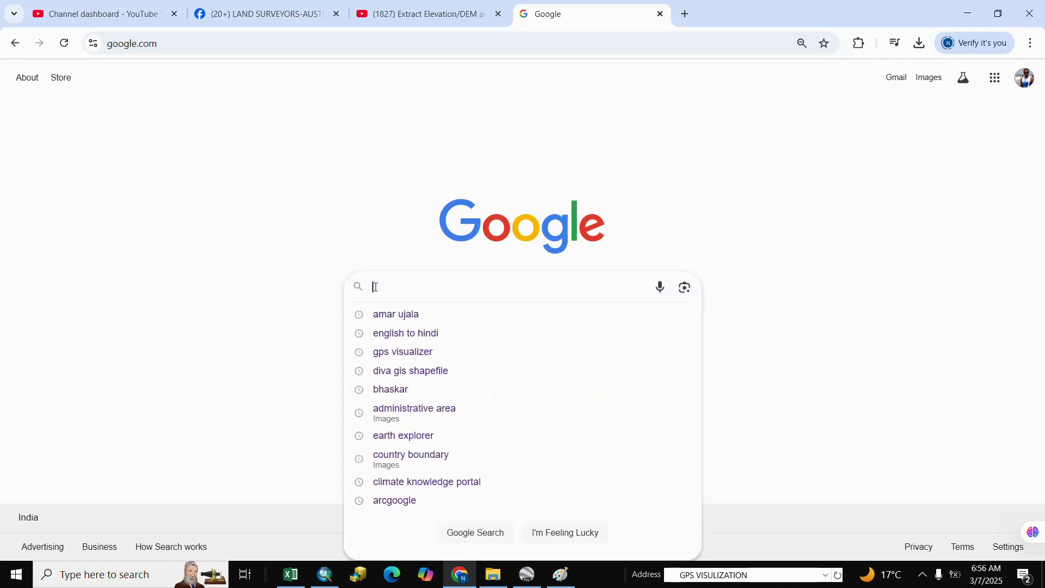
pyautogui.write('GPS')
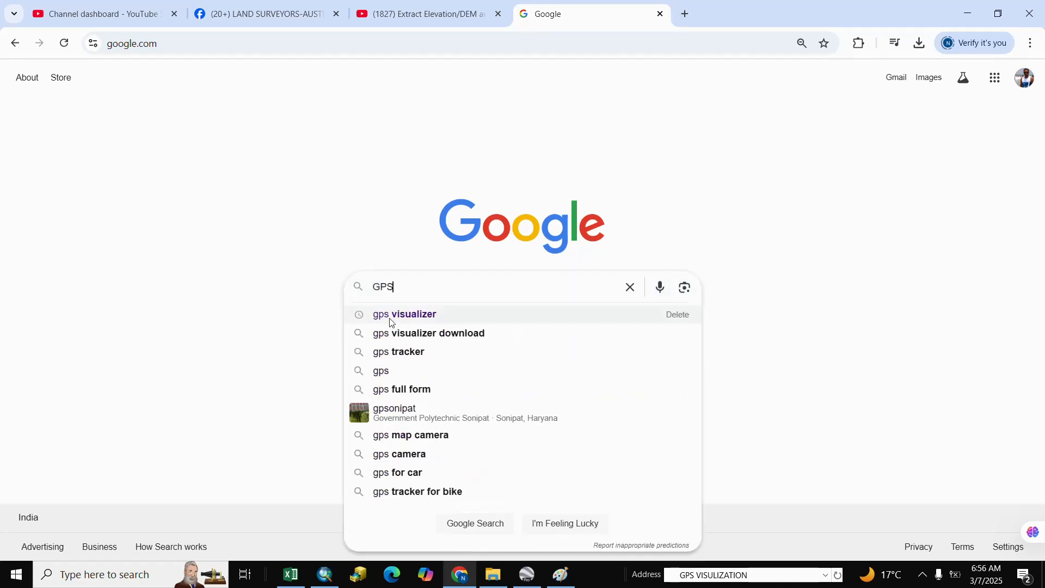
pyautogui.click(405, 316)
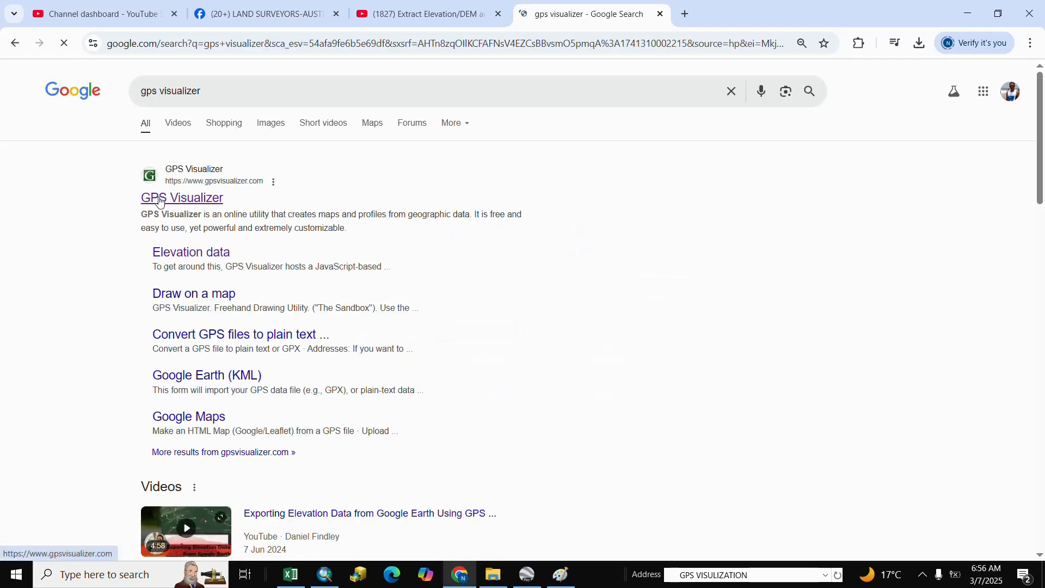
pyautogui.click(159, 199)
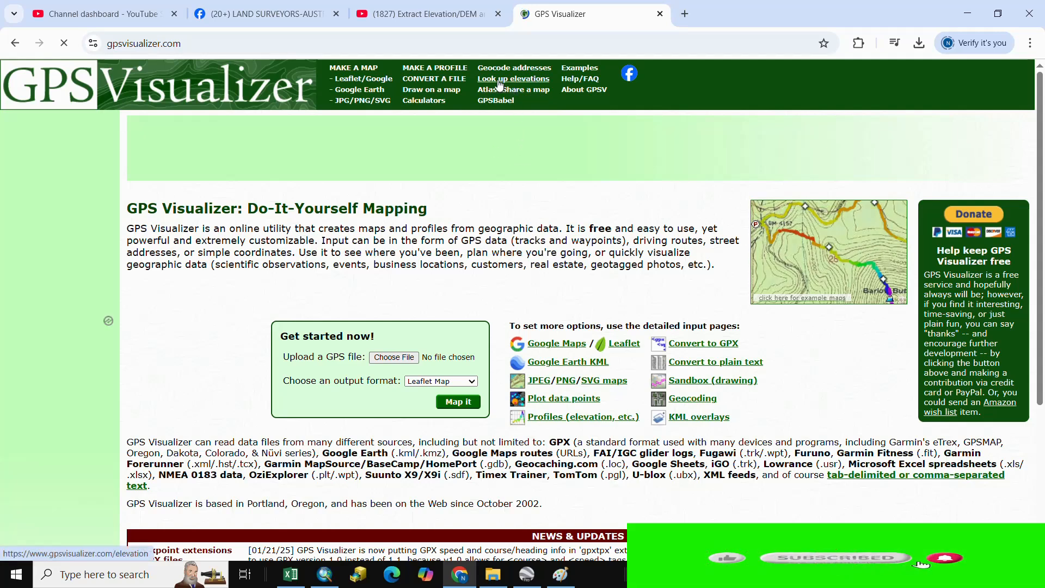
pyautogui.click(498, 83)
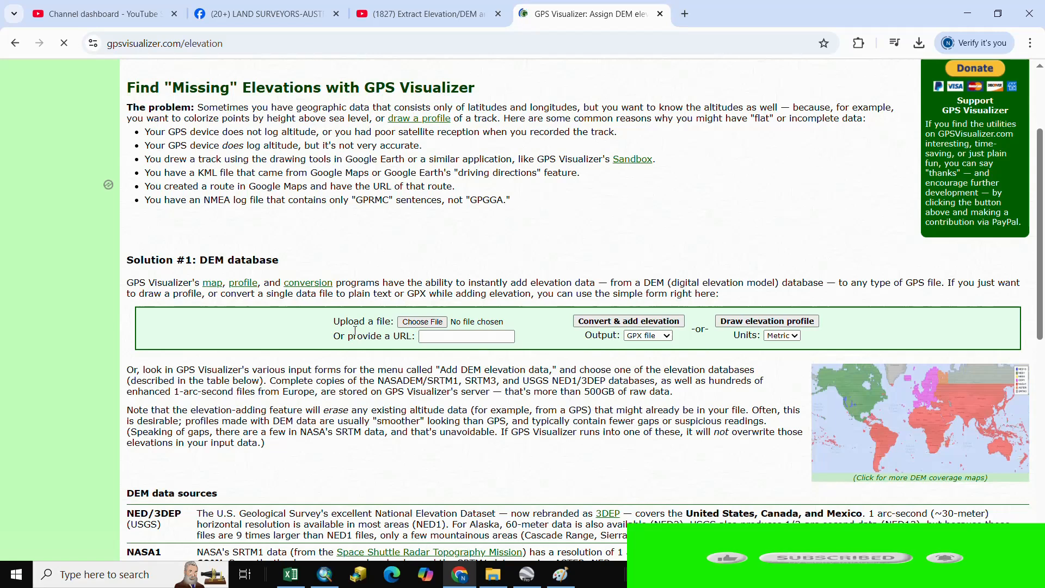
# Upload the MOUNT AVEREST KMZ file to the DEM database form and convert it to a GPX file with elevation added
pyautogui.click(437, 323)
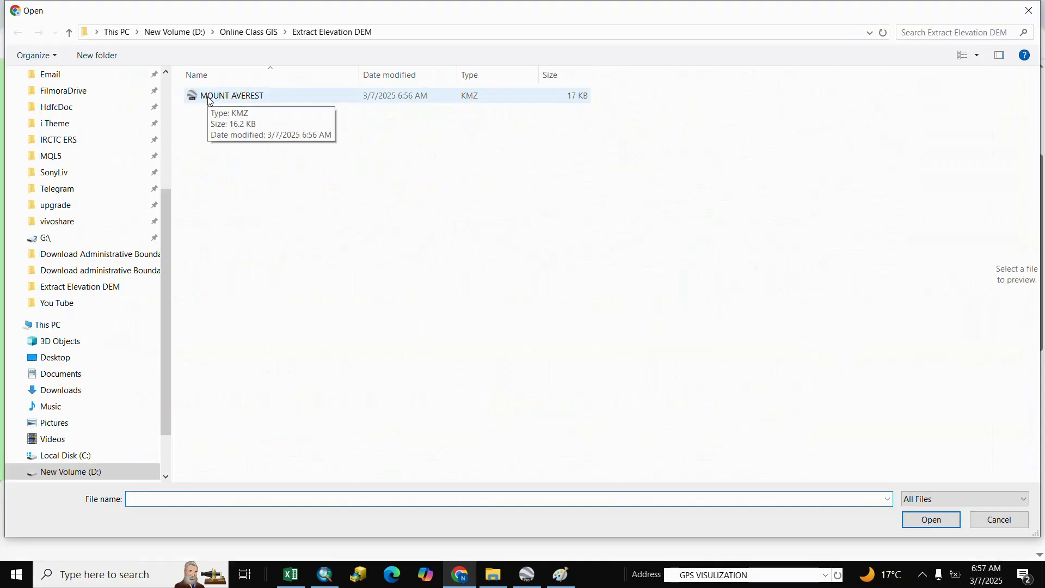
pyautogui.click(210, 101)
pyautogui.click(929, 520)
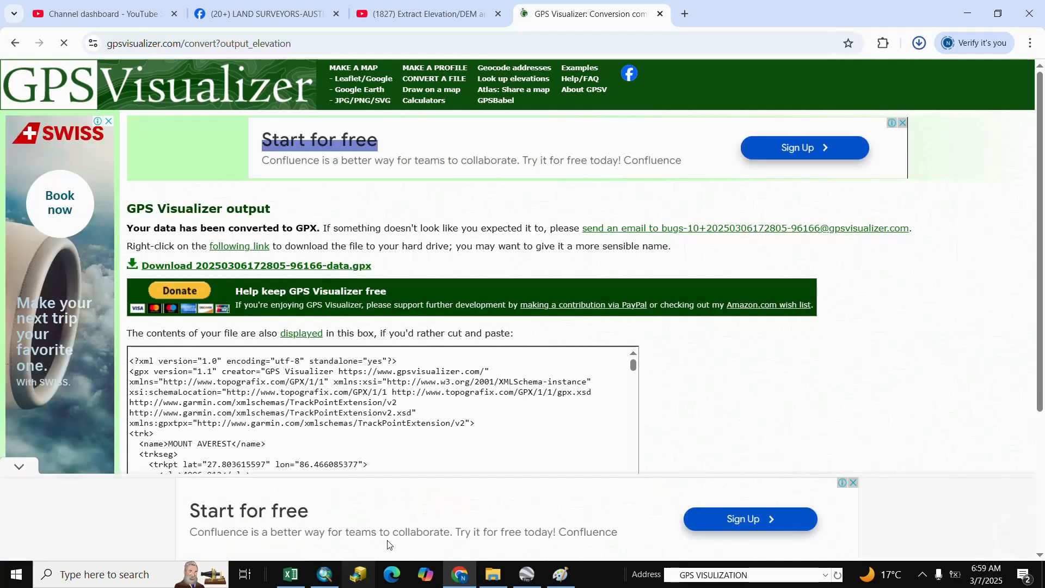
pyautogui.click(492, 576)
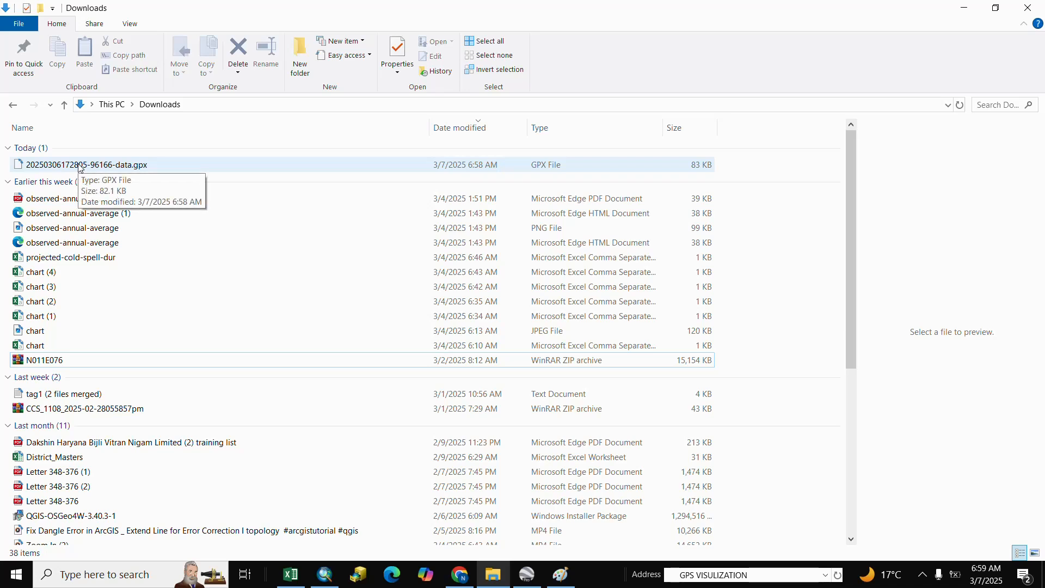
pyautogui.rightClick(79, 168)
pyautogui.click(109, 394)
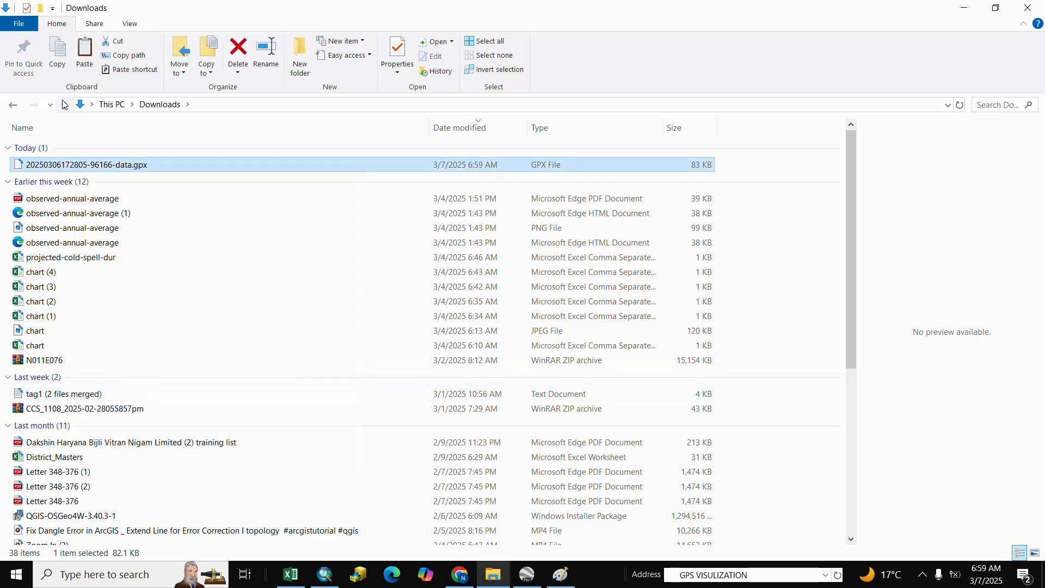
pyautogui.click(64, 105)
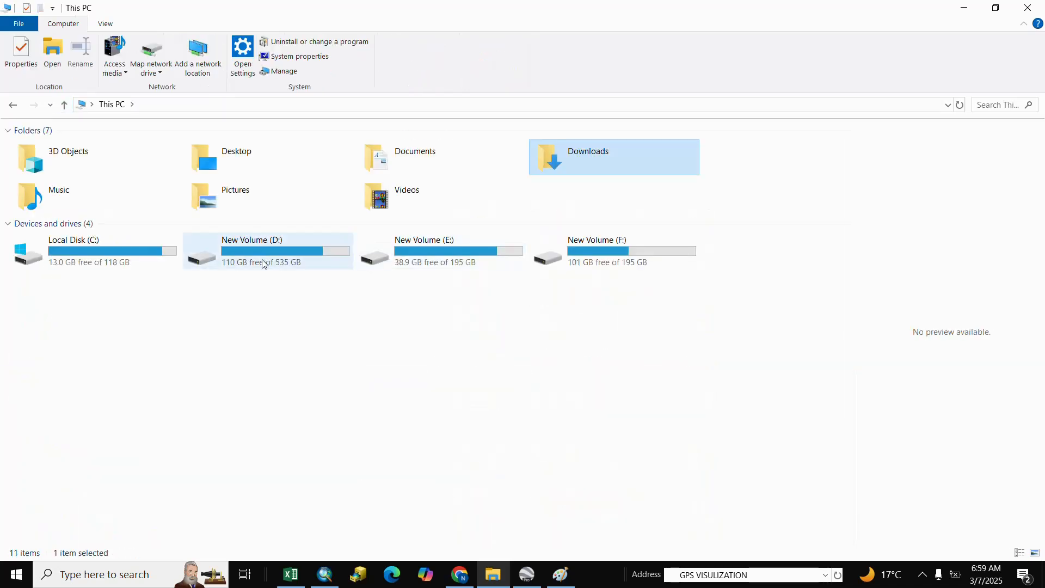
pyautogui.doubleClick(262, 262)
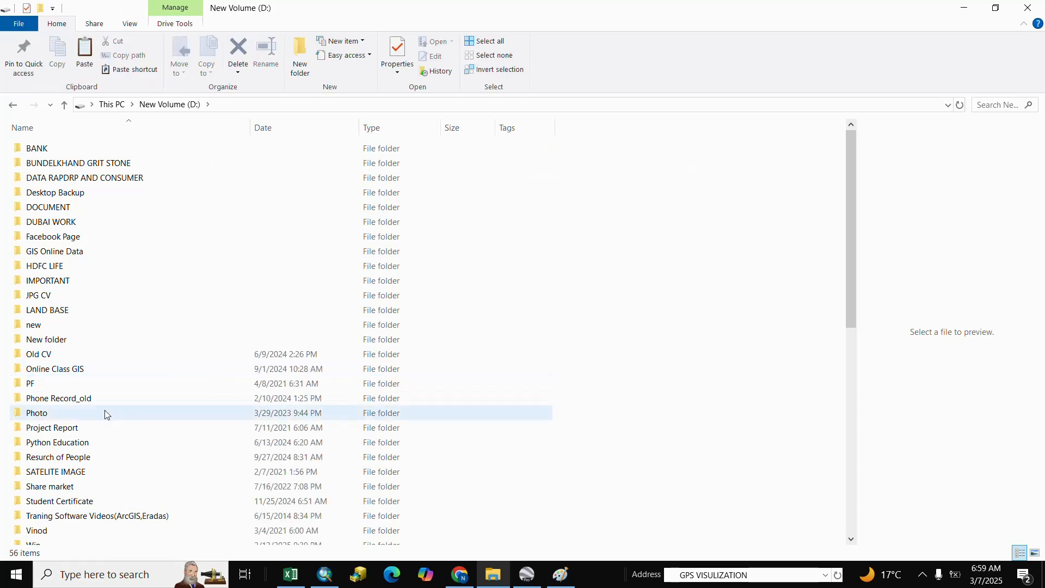
pyautogui.rightClick(222, 257)
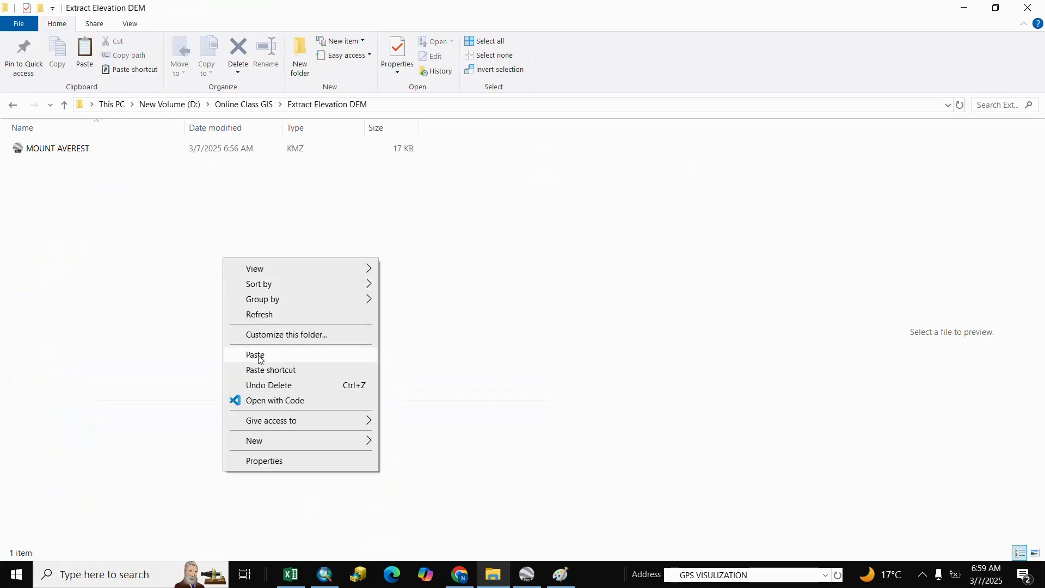
pyautogui.click(256, 354)
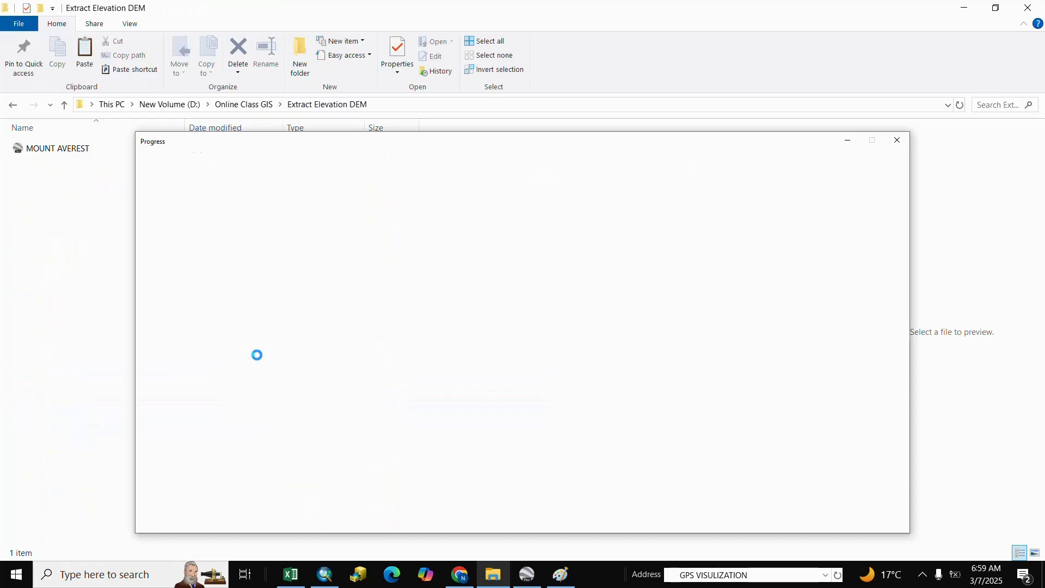
pyautogui.click(418, 105)
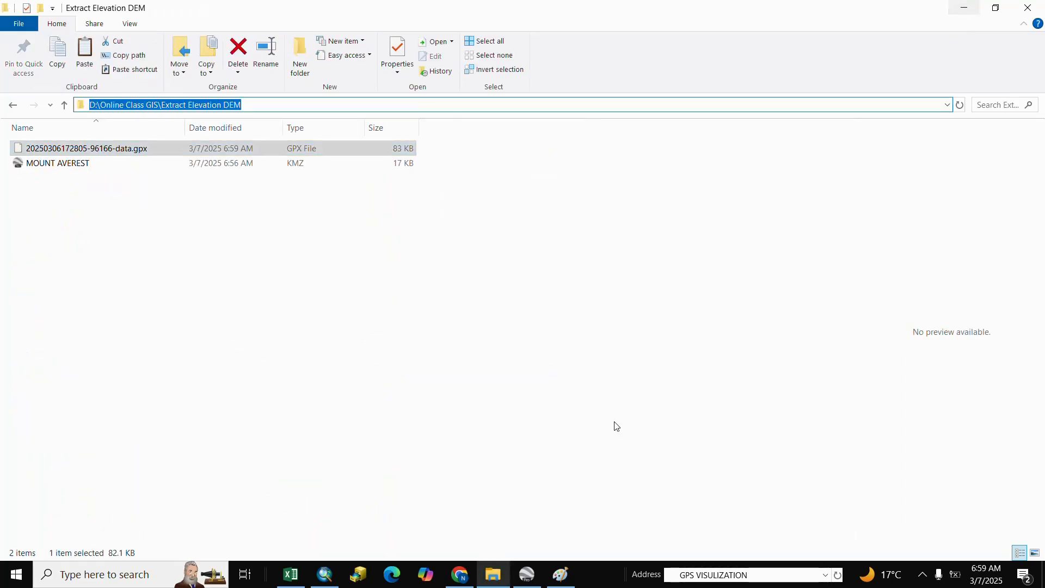
pyautogui.click(328, 581)
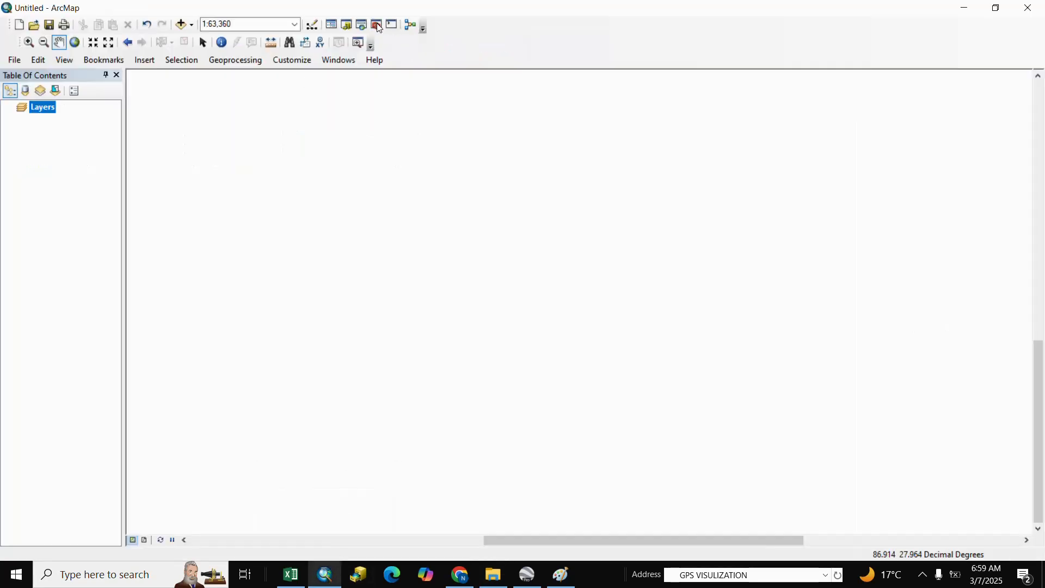
pyautogui.click(378, 25)
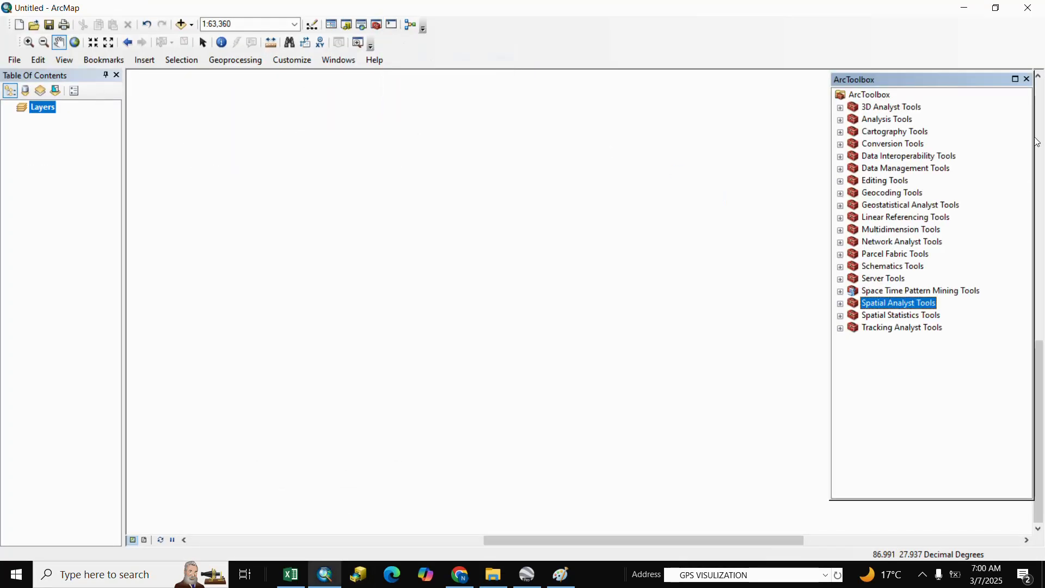
pyautogui.click(841, 145)
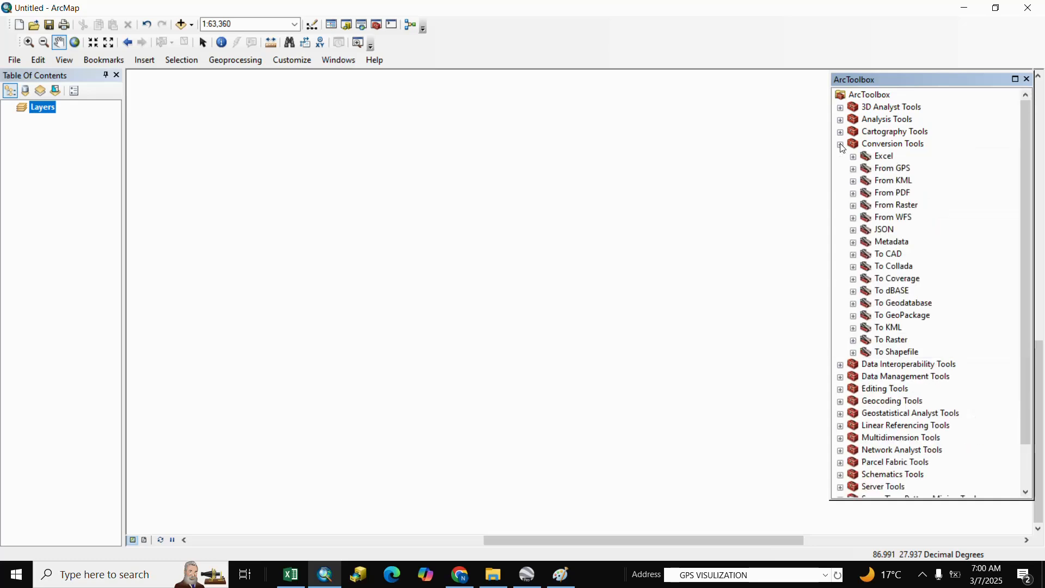
pyautogui.click(854, 169)
pyautogui.click(898, 186)
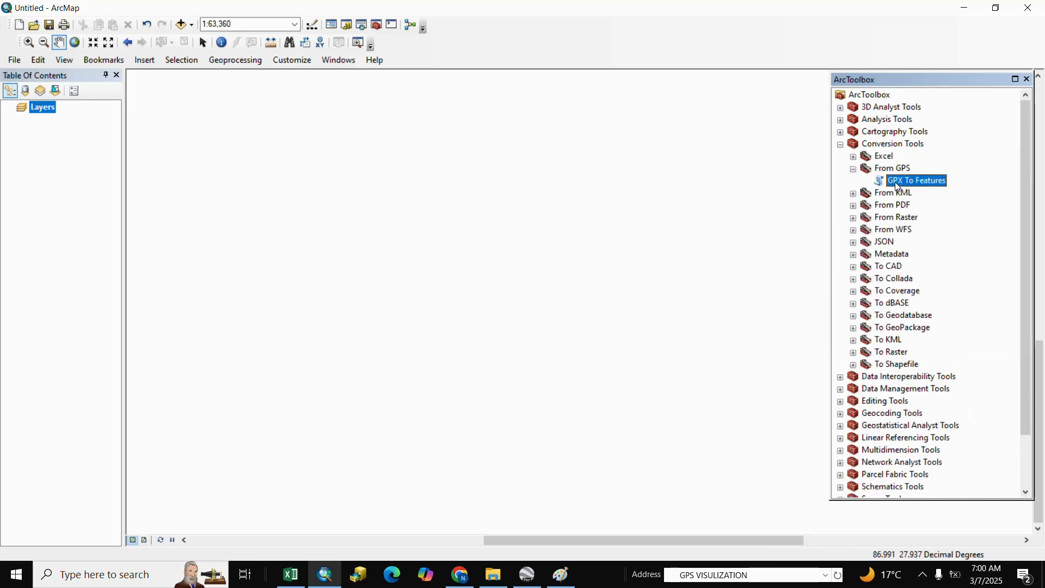
pyautogui.doubleClick(898, 186)
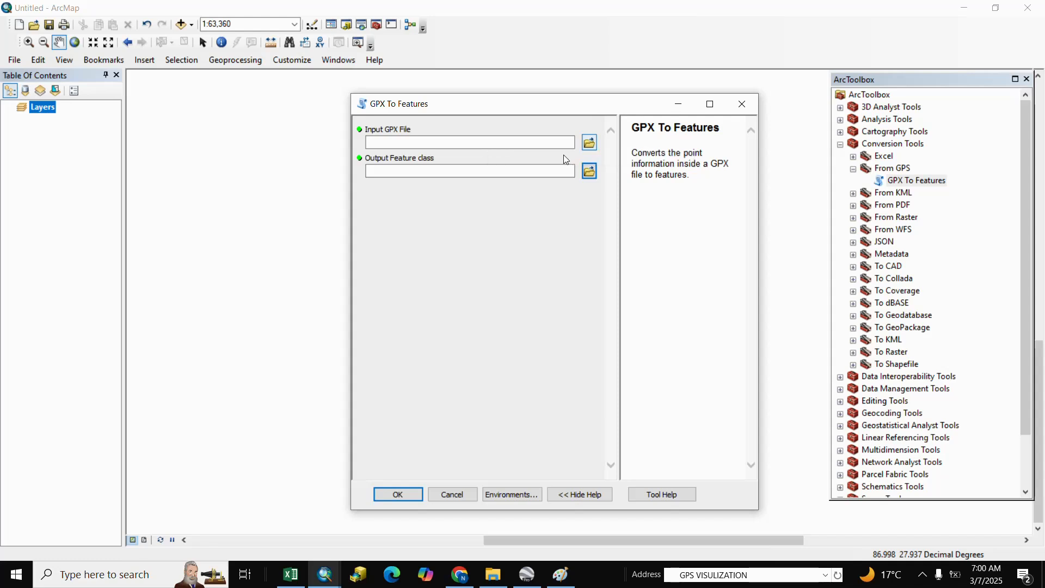
pyautogui.click(589, 143)
pyautogui.click(465, 231)
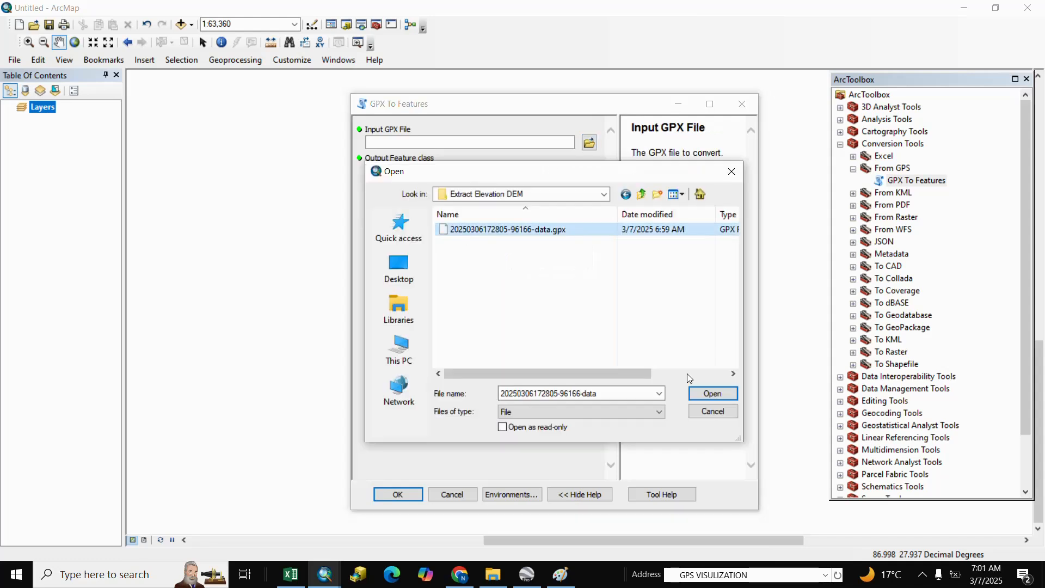
pyautogui.click(713, 394)
pyautogui.click(398, 494)
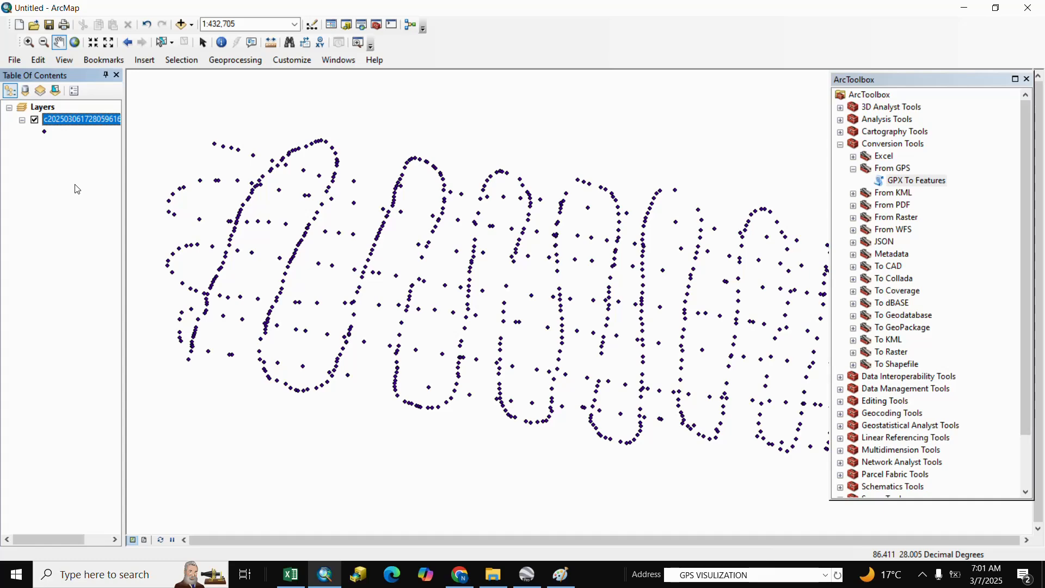
# Examine the Elevation values in the attribute table of the converted GPX point layer
pyautogui.click(1026, 79)
pyautogui.rightClick(112, 126)
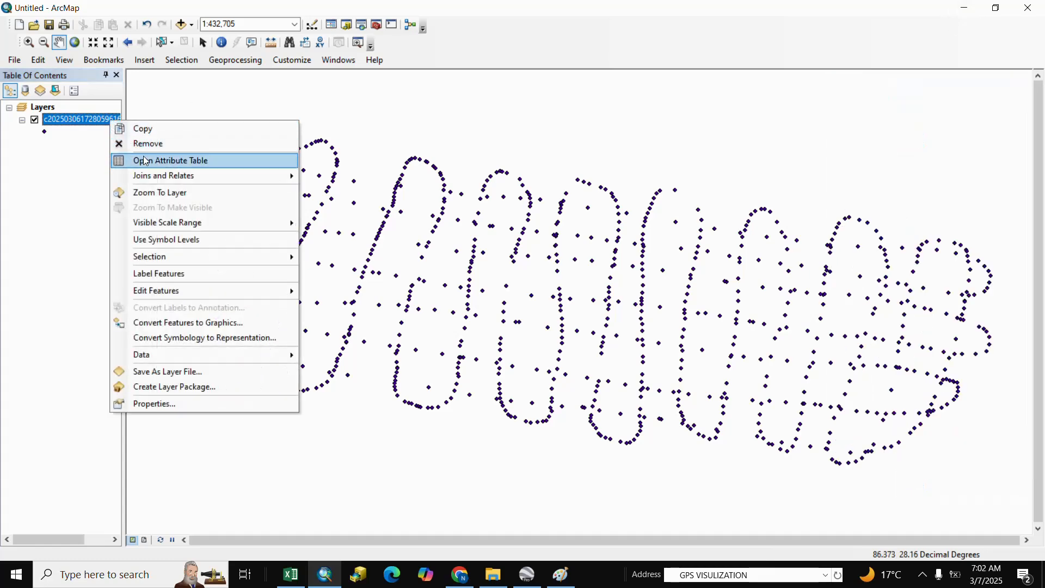
pyautogui.click(163, 158)
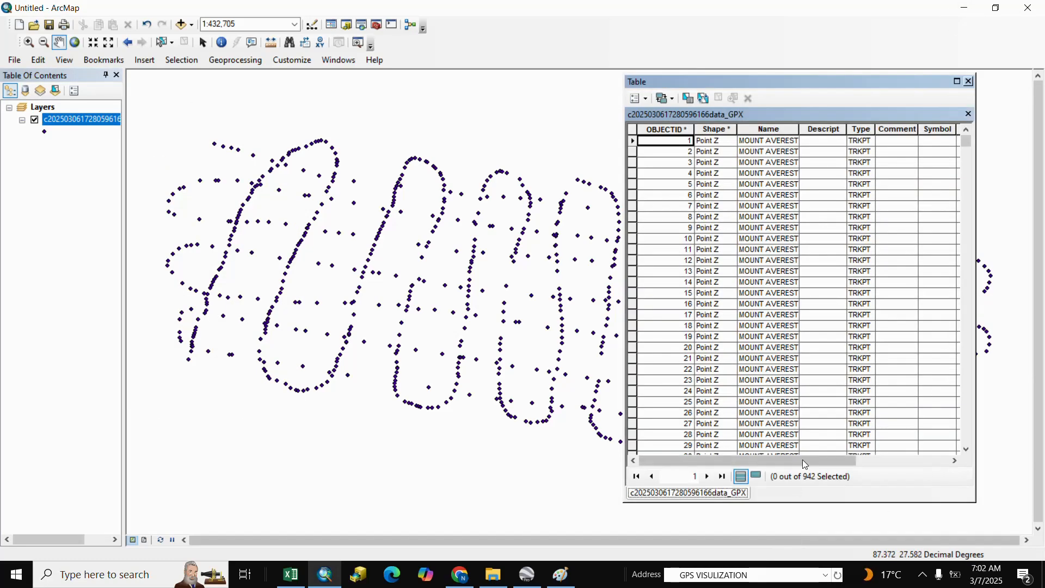
pyautogui.moveTo(849, 461); pyautogui.dragTo(913, 464)
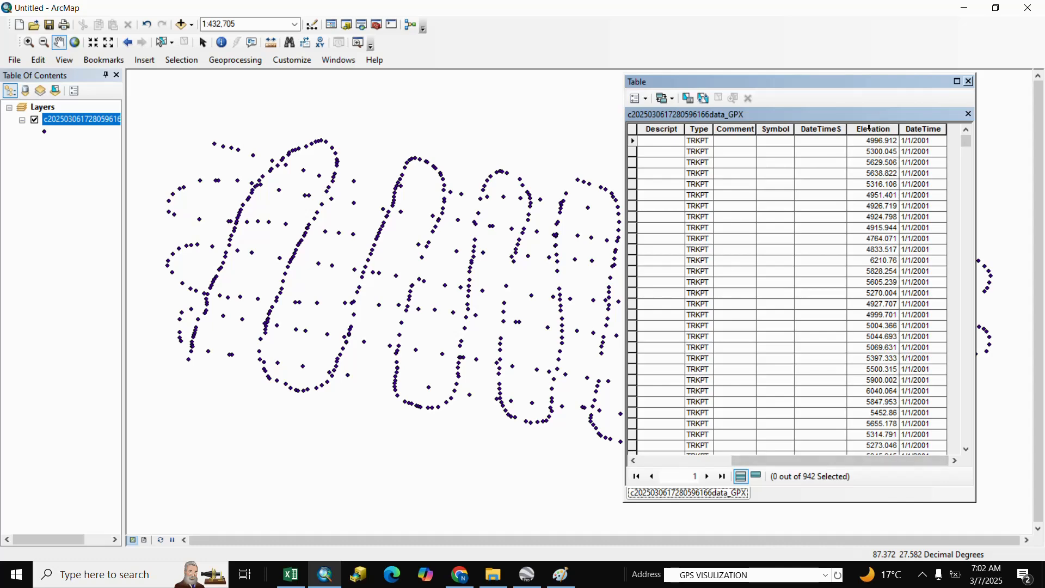
pyautogui.click(873, 130)
pyautogui.moveTo(967, 142); pyautogui.dragTo(927, 152)
pyautogui.click(968, 81)
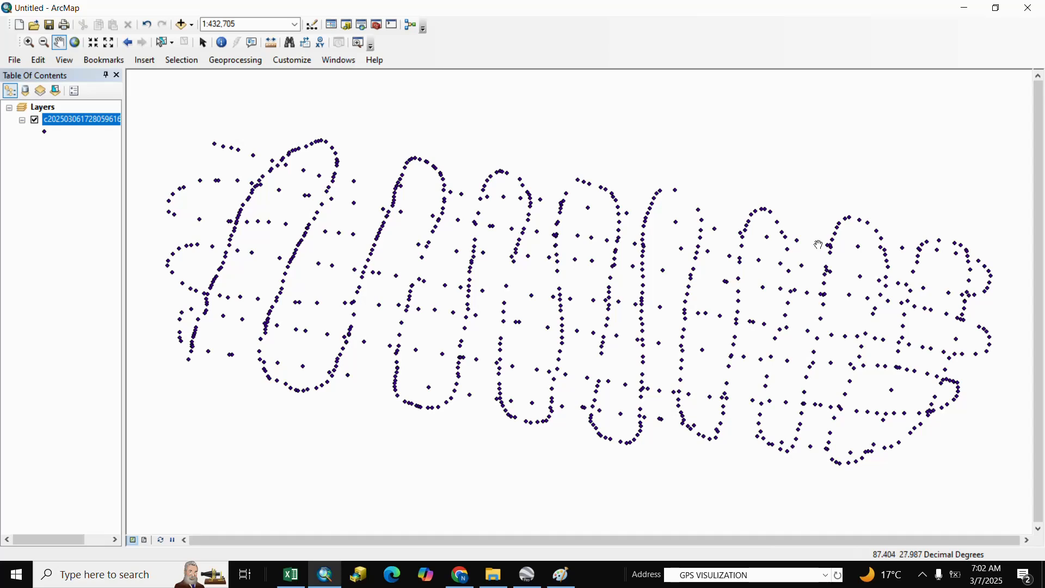
# Interpolate a raster from the GPX point layer with the 3D Analyst IDW tool, using Elevation as the Z value field
pyautogui.click(377, 25)
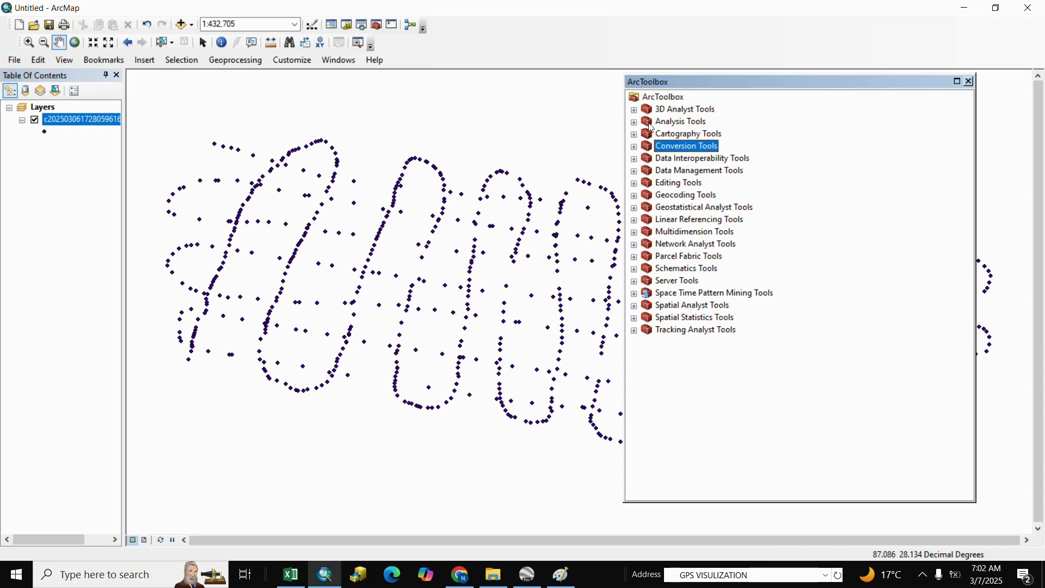
pyautogui.click(634, 110)
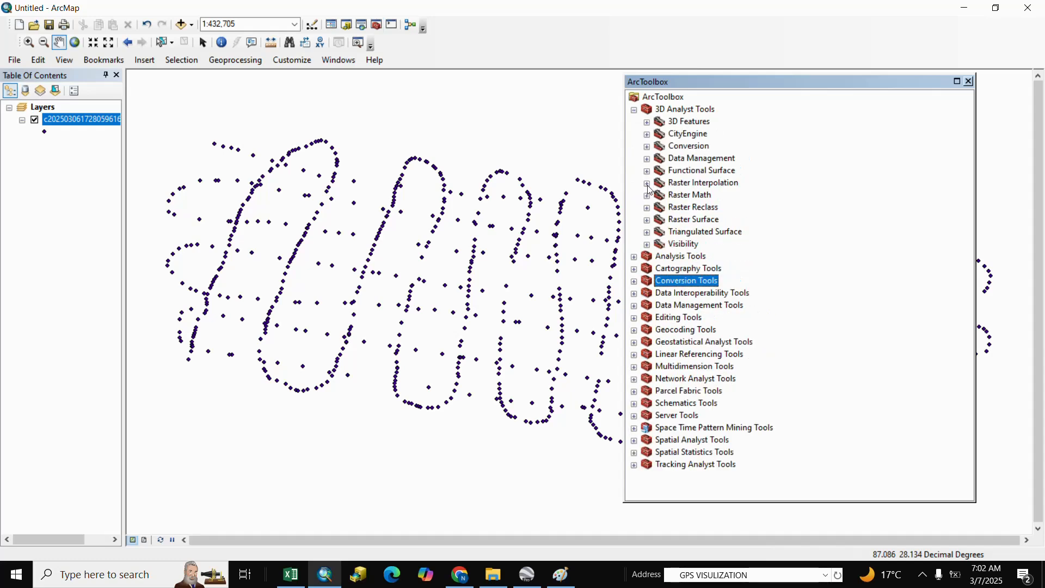
pyautogui.click(648, 184)
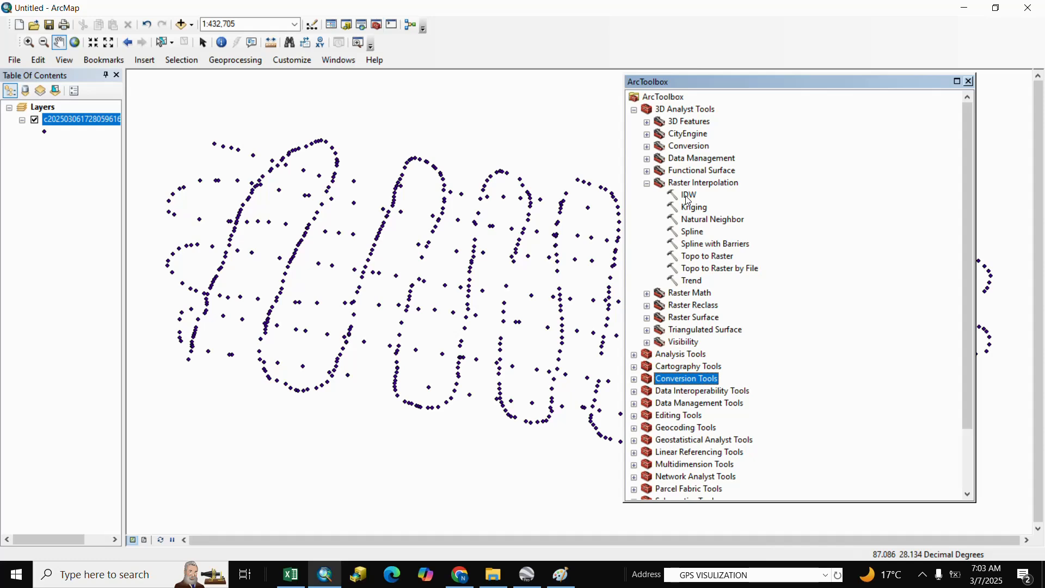
pyautogui.doubleClick(685, 197)
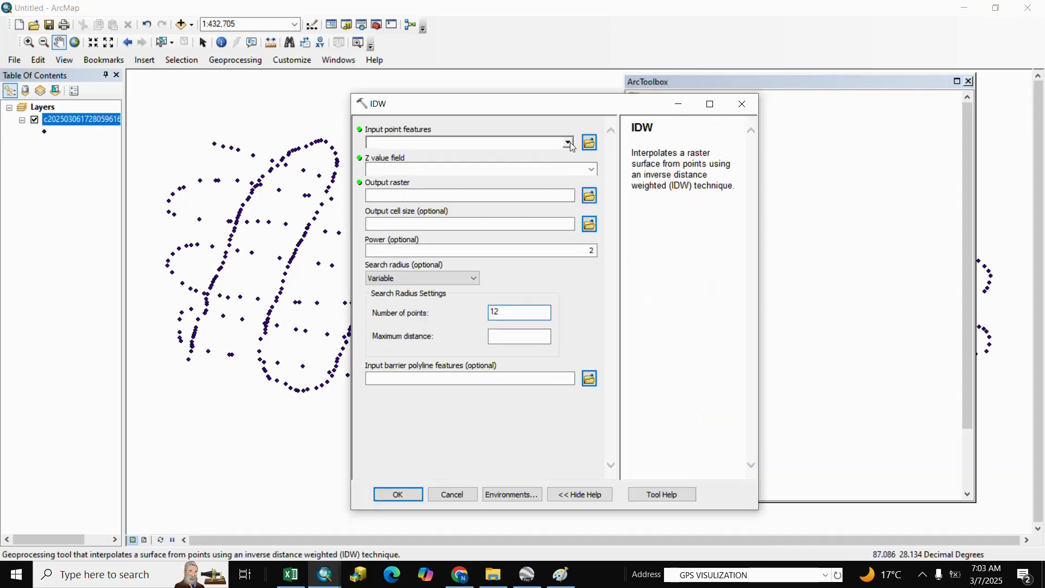
pyautogui.click(567, 143)
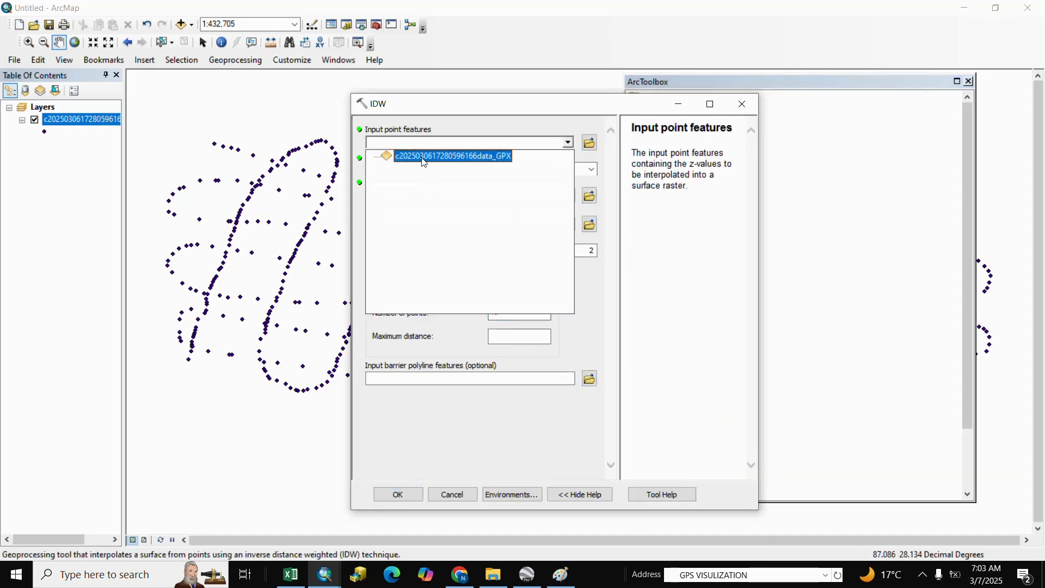
pyautogui.click(424, 158)
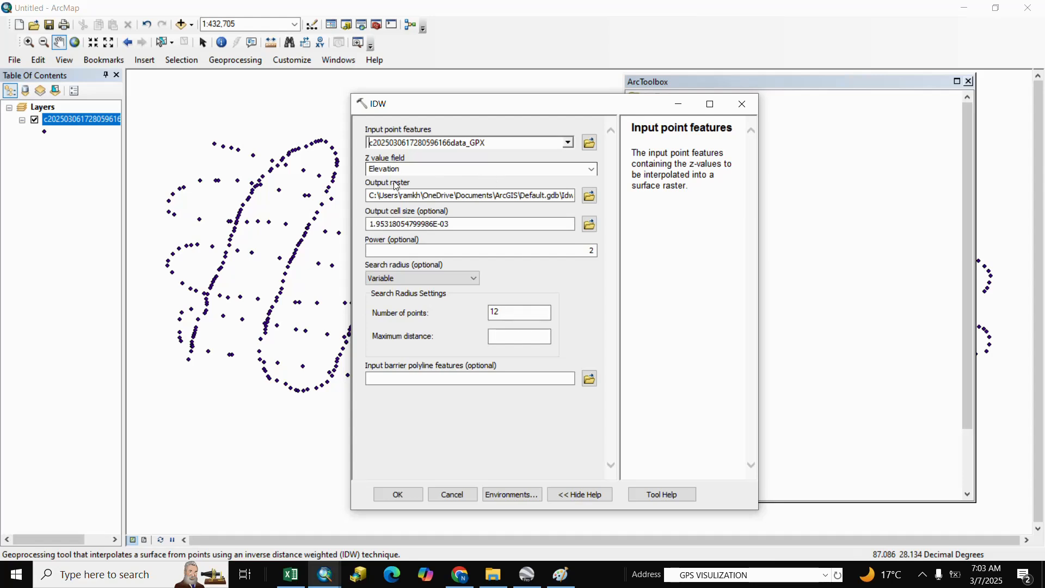
pyautogui.click(591, 169)
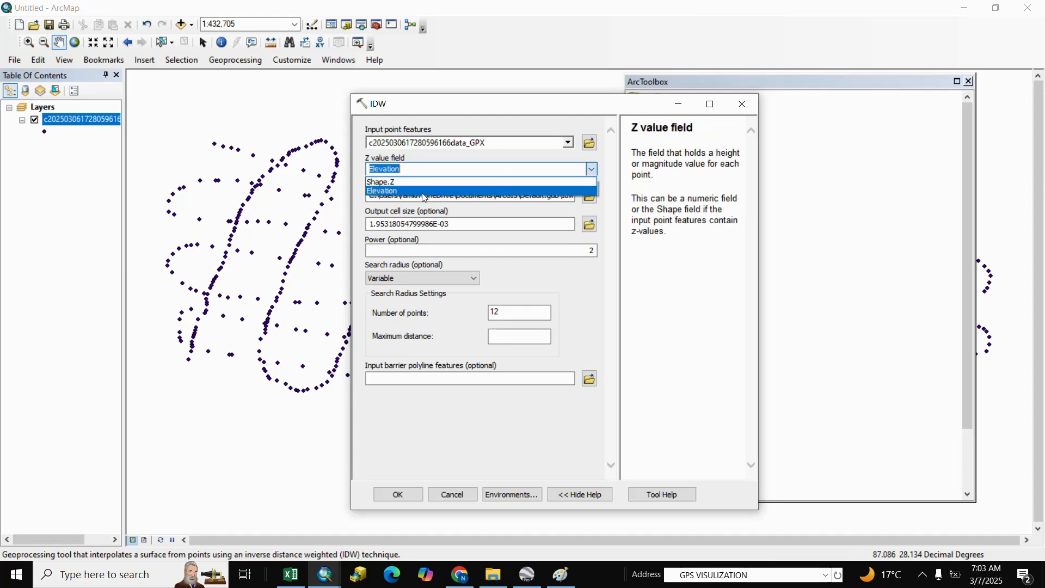
pyautogui.click(386, 192)
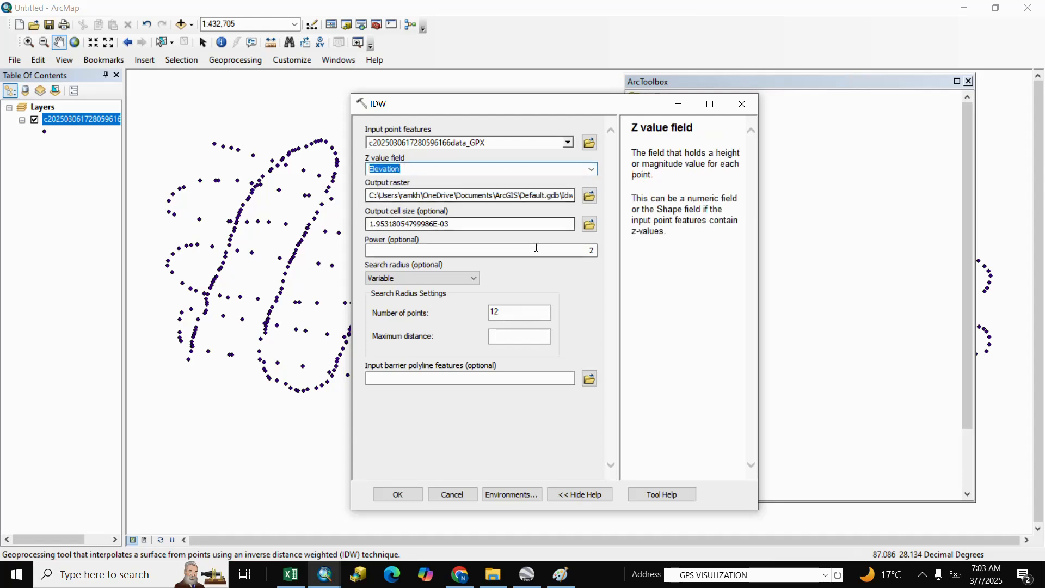
pyautogui.click(380, 480)
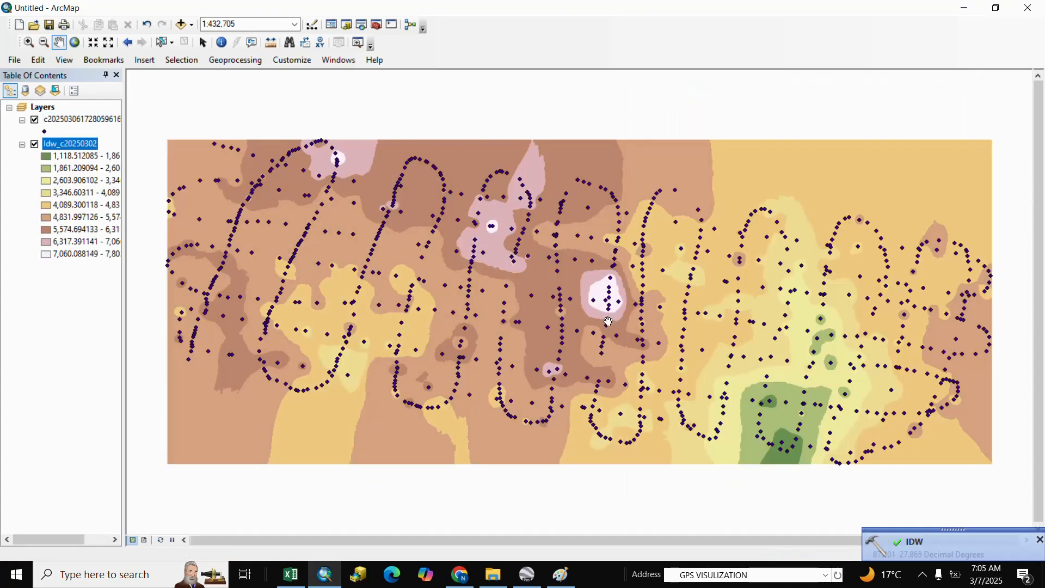
# Rename the interpolated IDW raster layer as DEM
pyautogui.scroll(1, 609, 302)
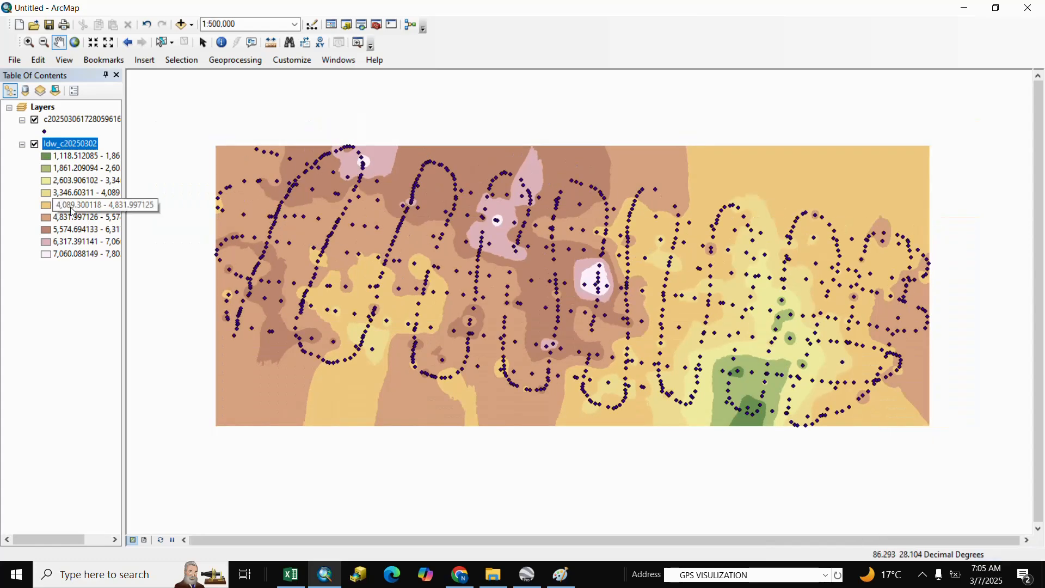
pyautogui.click(71, 143)
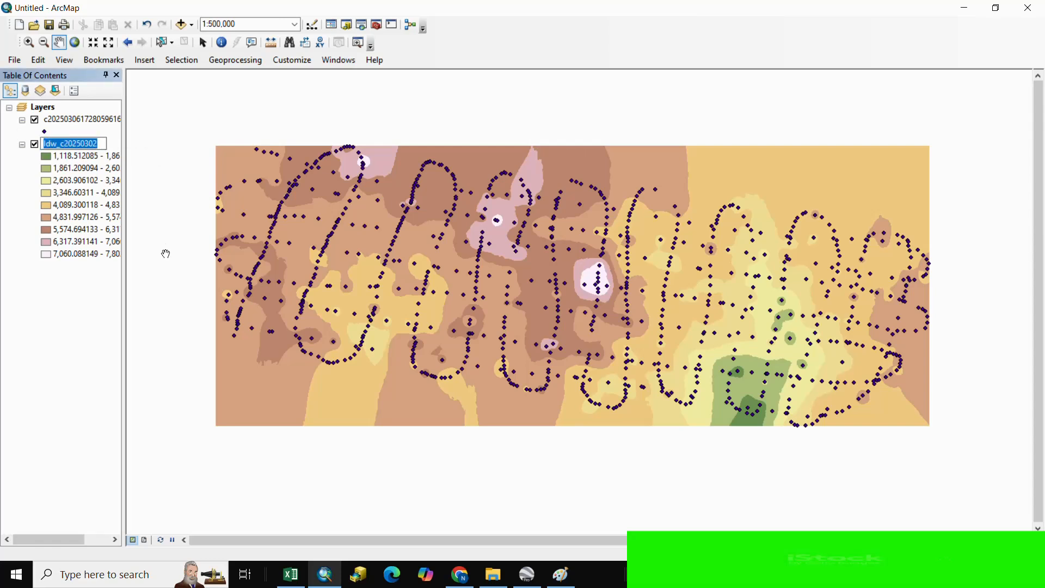
pyautogui.write('d')
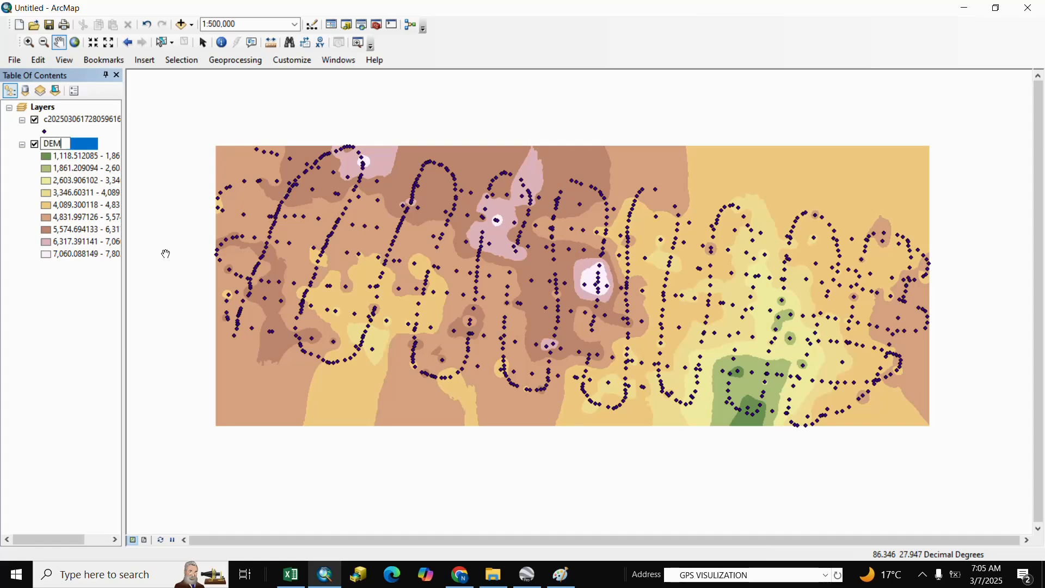
pyautogui.click(94, 314)
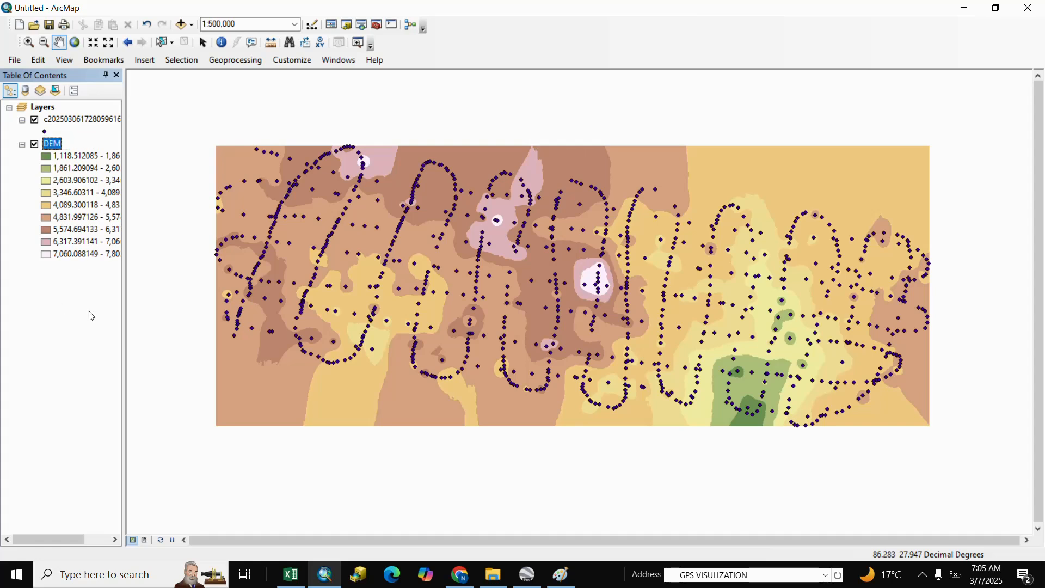
# Classify the DEM layer's symbology into 6 classes and apply the magenta-to-olive color ramp
pyautogui.rightClick(60, 152)
pyautogui.click(103, 346)
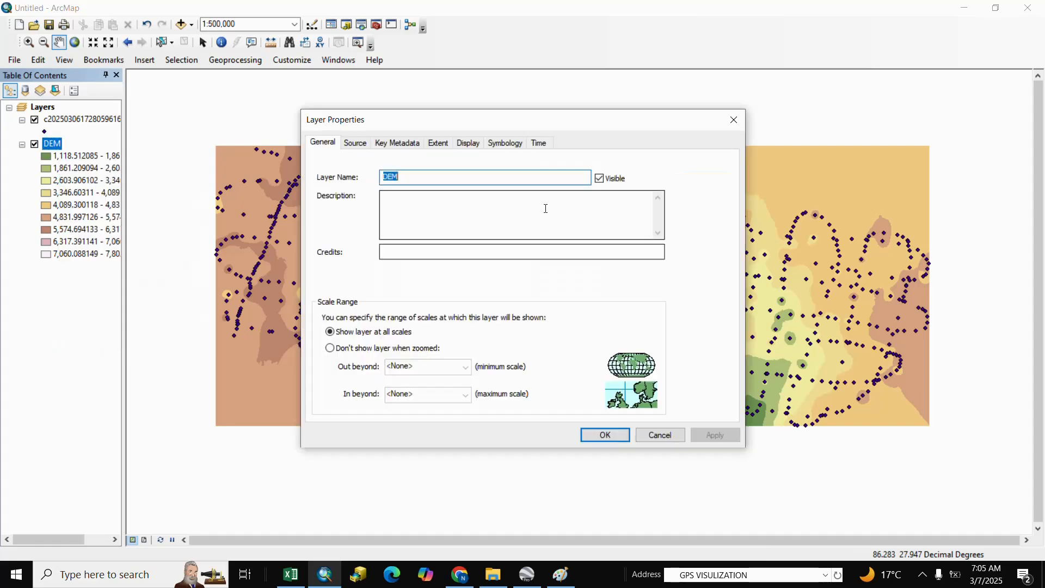
pyautogui.click(506, 143)
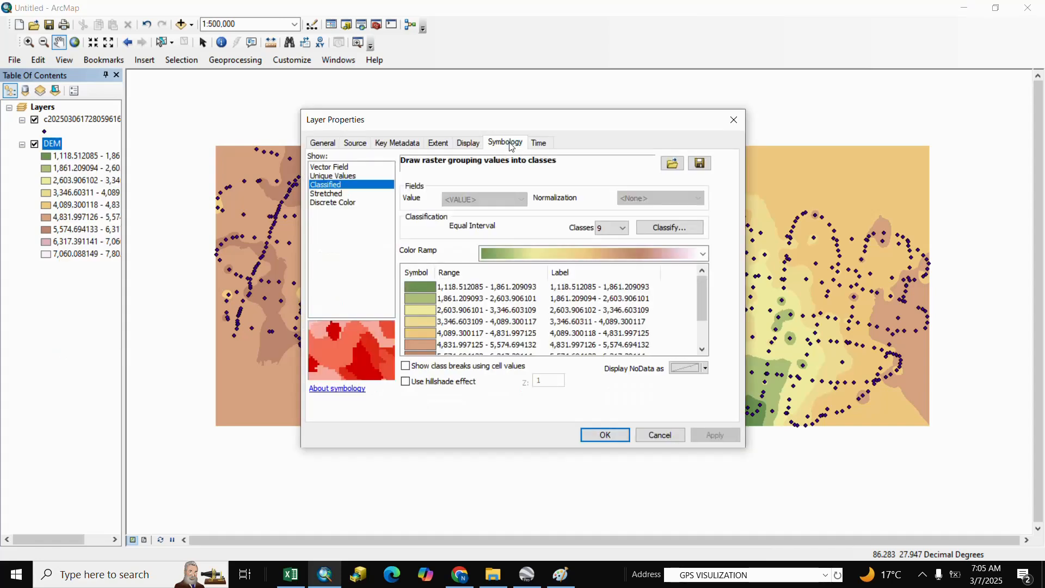
pyautogui.click(625, 232)
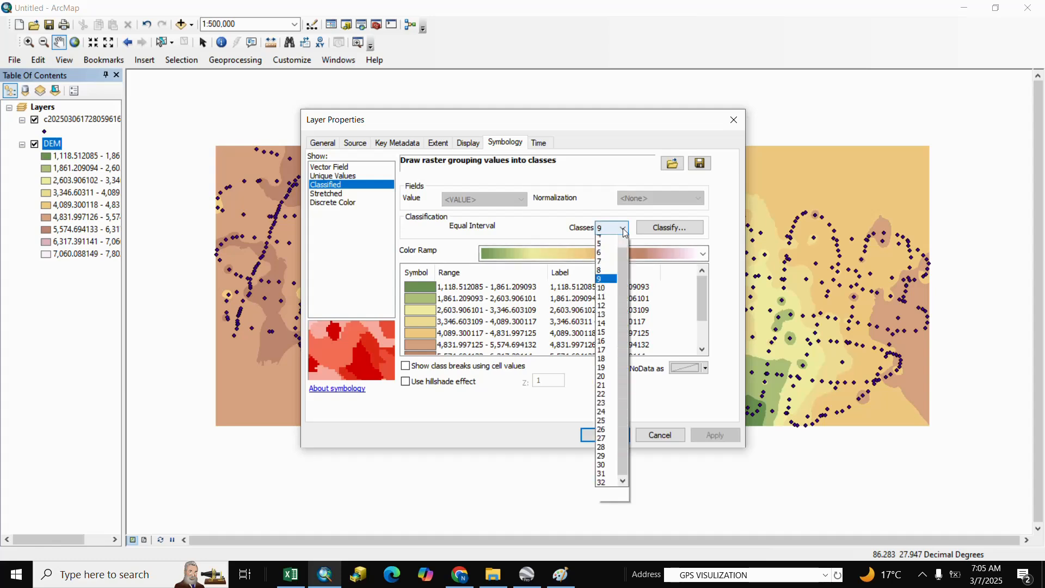
pyautogui.click(609, 278)
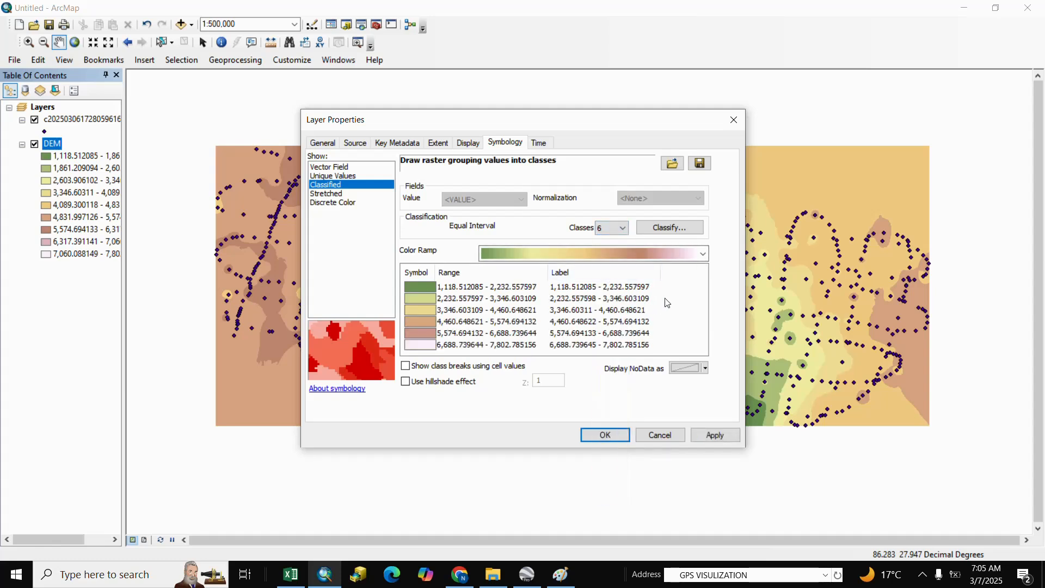
pyautogui.click(704, 254)
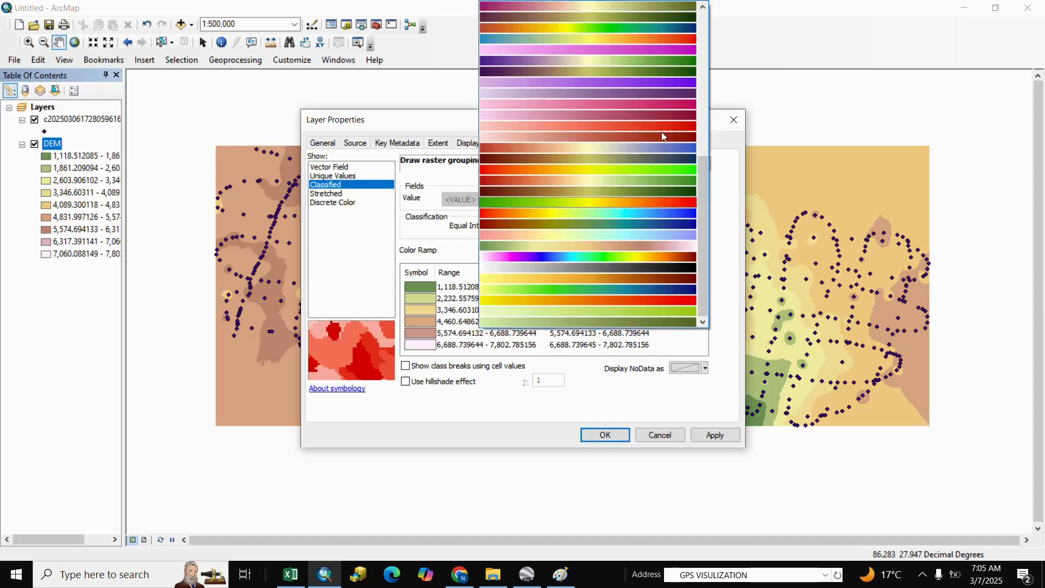
pyautogui.scroll(1, 634, 116)
pyautogui.click(633, 116)
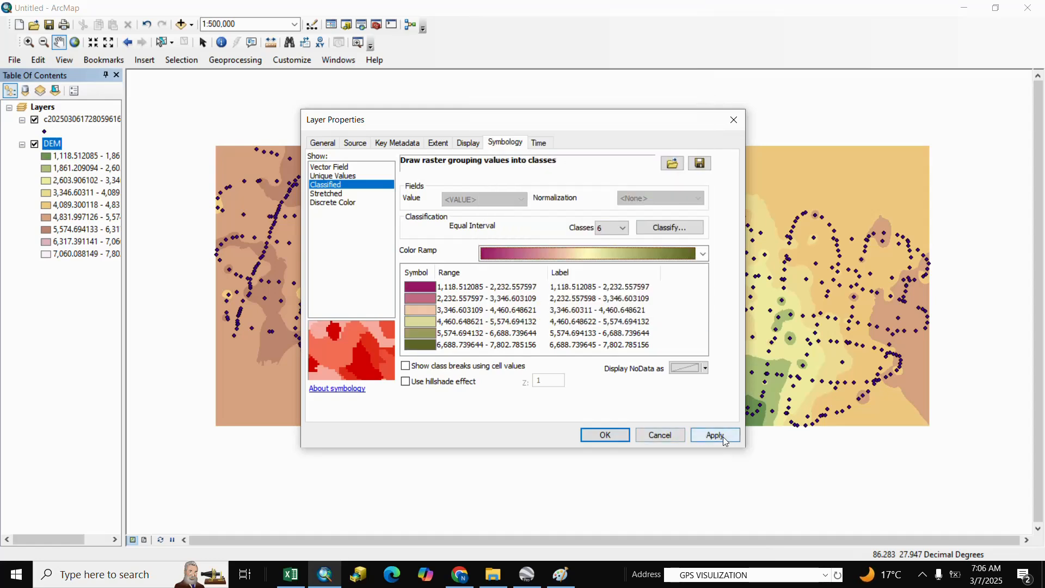
pyautogui.click(714, 434)
pyautogui.click(602, 438)
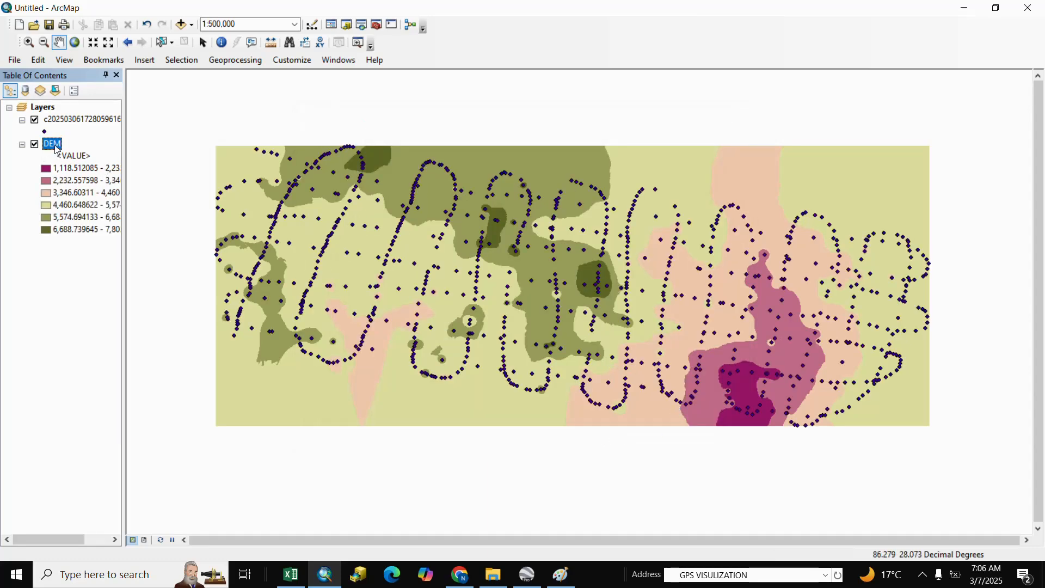
# Reclassify the DEM layer's symbology into 9 classes and apply the brown-to-teal color ramp
pyautogui.rightClick(54, 145)
pyautogui.click(87, 345)
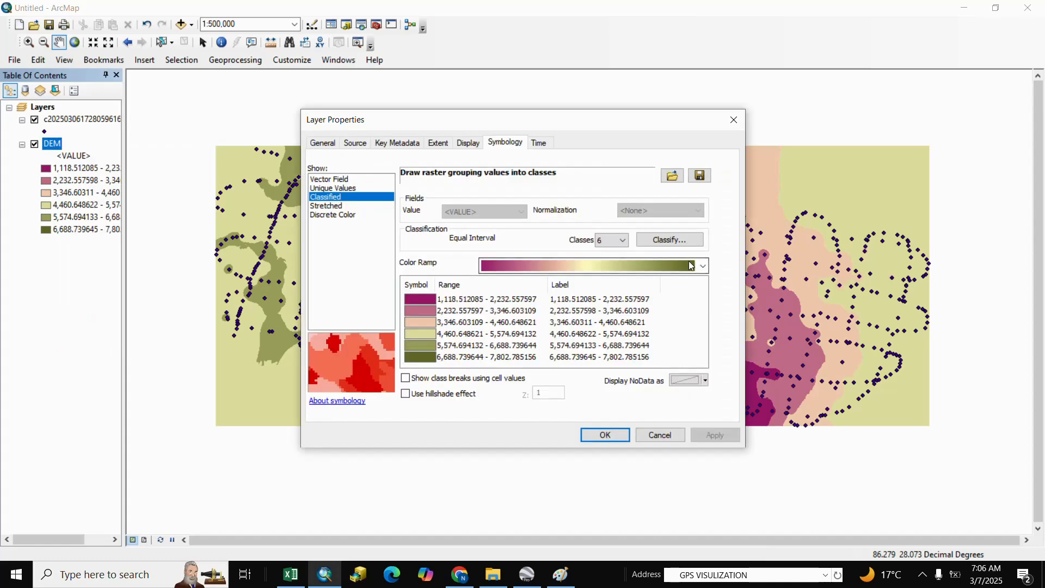
pyautogui.click(694, 265)
pyautogui.scroll(2, 647, 244)
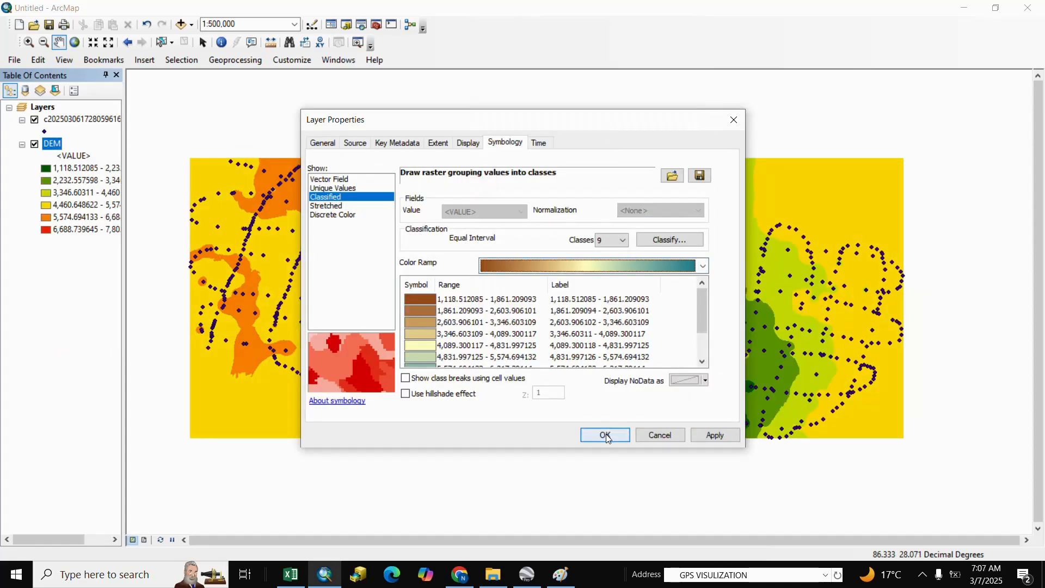
pyautogui.click(604, 434)
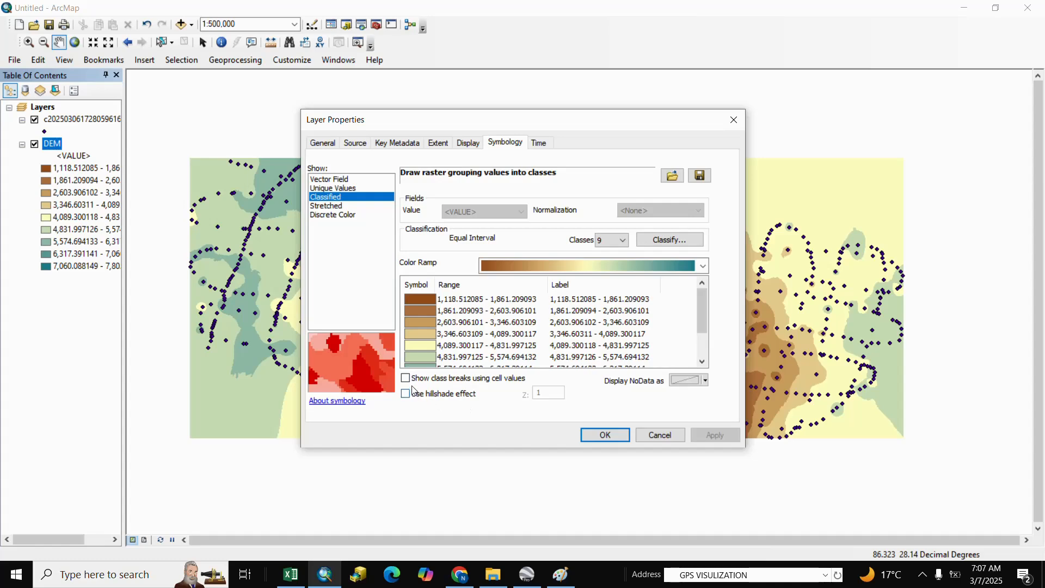
# Show the DEM layer's class breaks using cell values and enable its hillshade effect
pyautogui.click(407, 379)
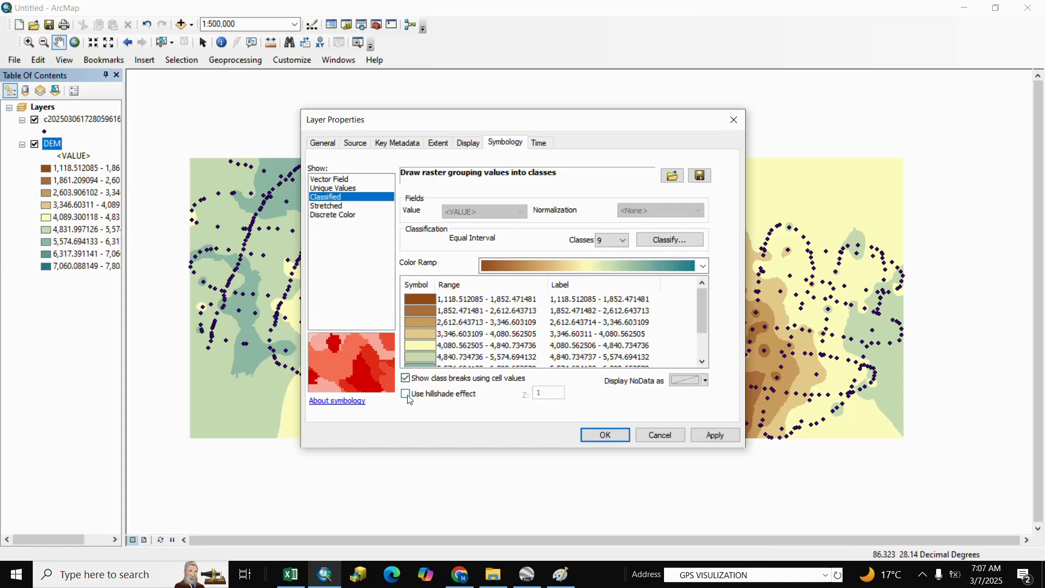
pyautogui.click(405, 394)
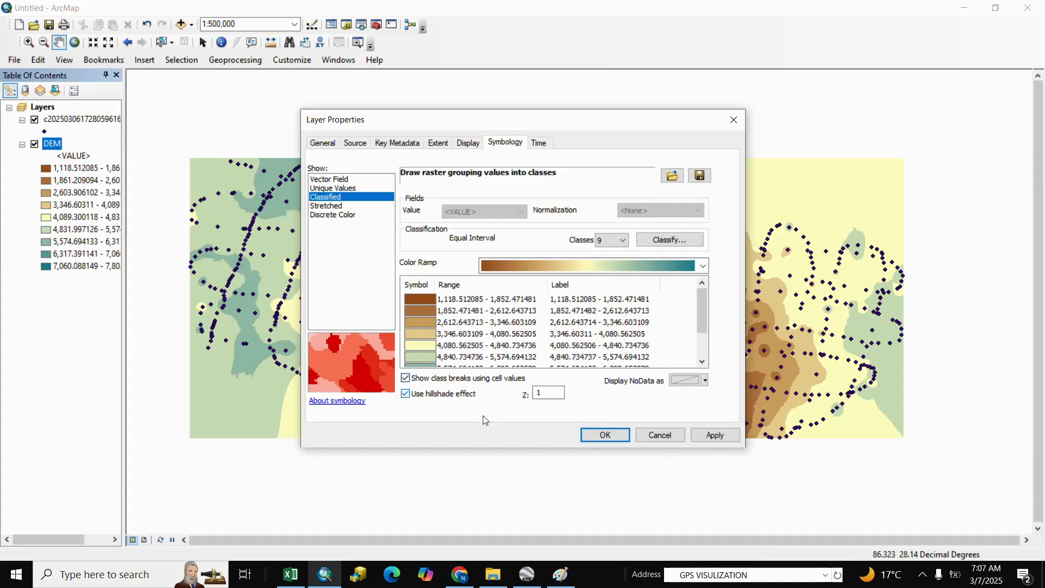
pyautogui.click(716, 438)
pyautogui.click(604, 434)
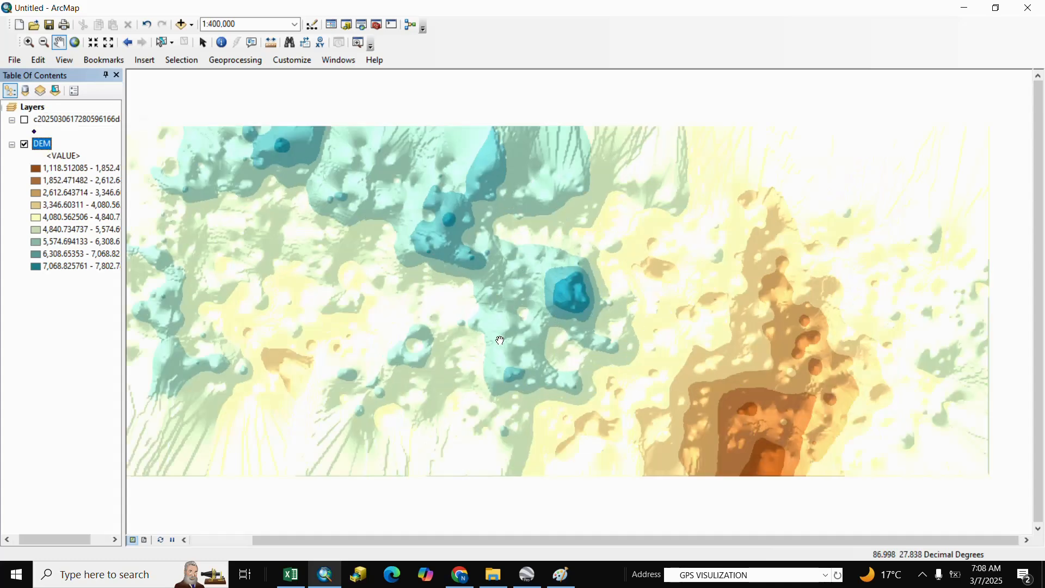
# Generate contour lines from the DEM raster with the Spatial Analyst Contour tool, using a contour interval of 20
pyautogui.moveTo(498, 339); pyautogui.dragTo(549, 325)
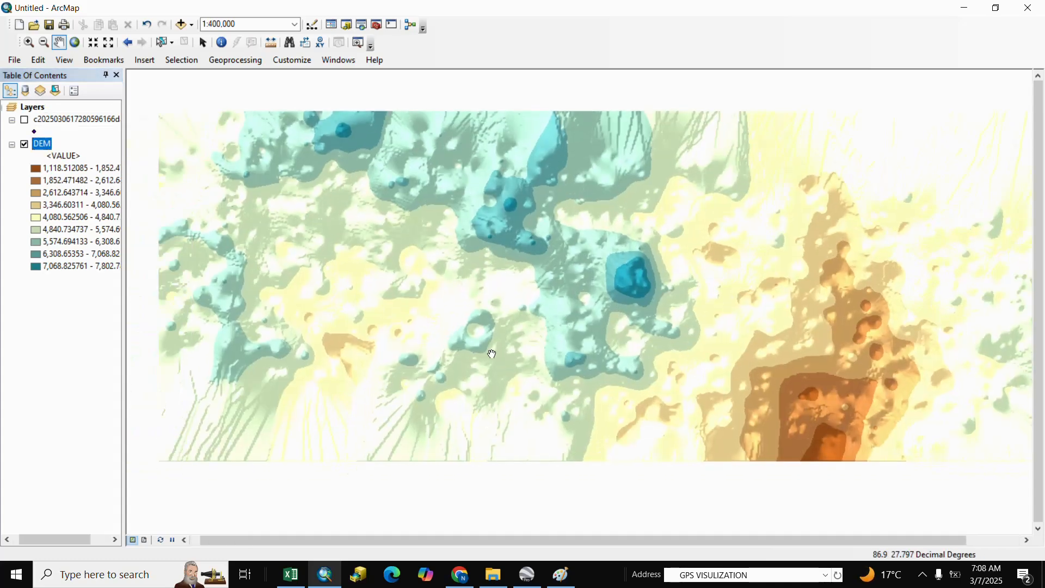
pyautogui.scroll(-1, 492, 354)
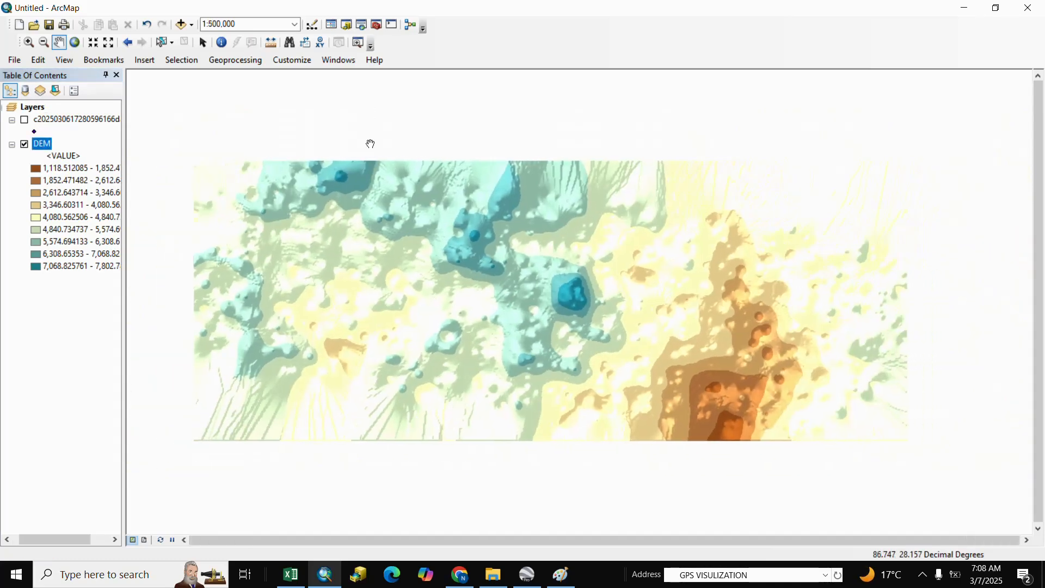
pyautogui.click(381, 29)
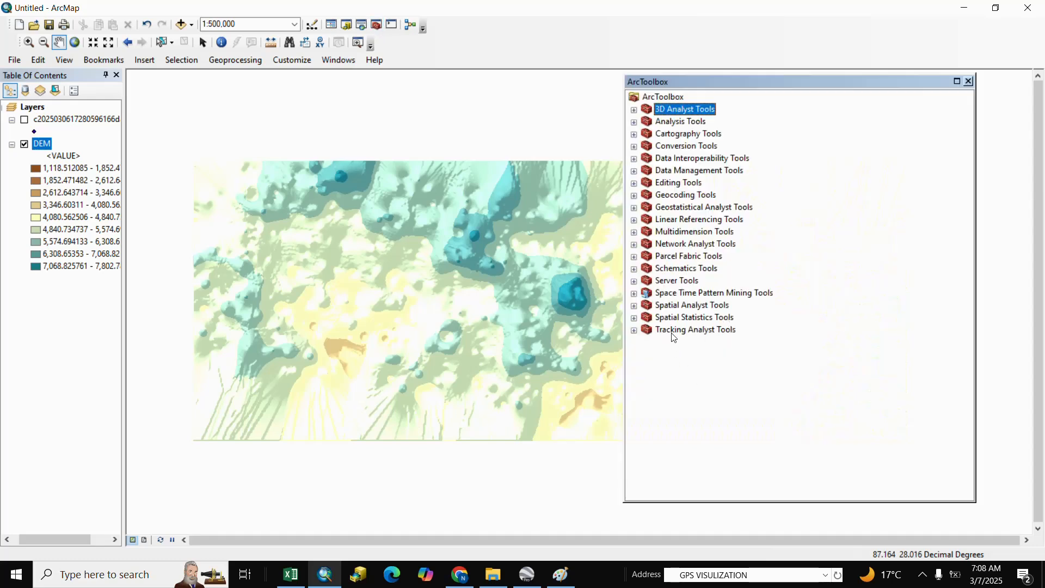
pyautogui.click(633, 305)
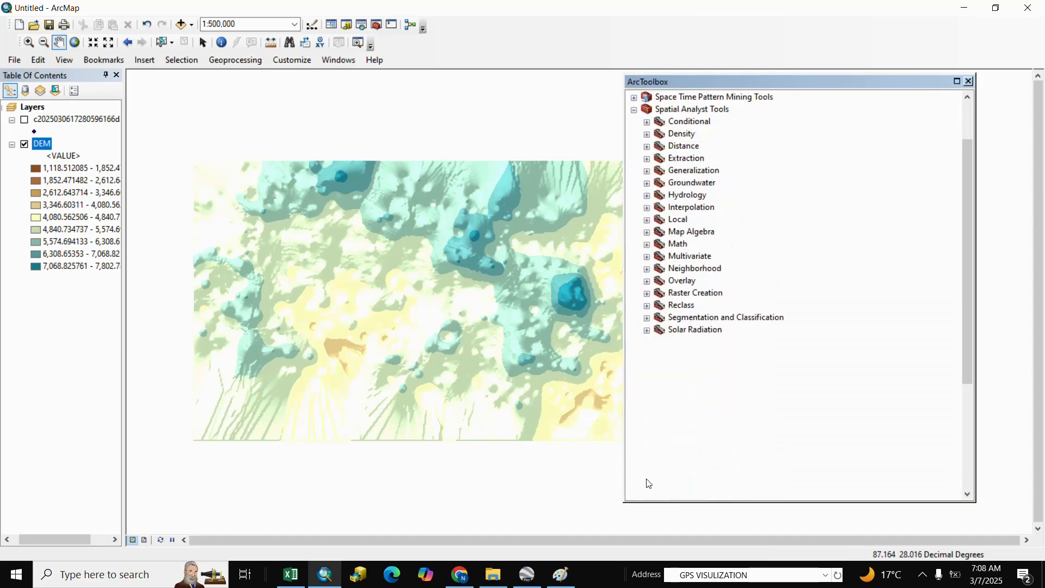
pyautogui.click(646, 342)
pyautogui.scroll(-1, 686, 349)
pyautogui.doubleClick(696, 329)
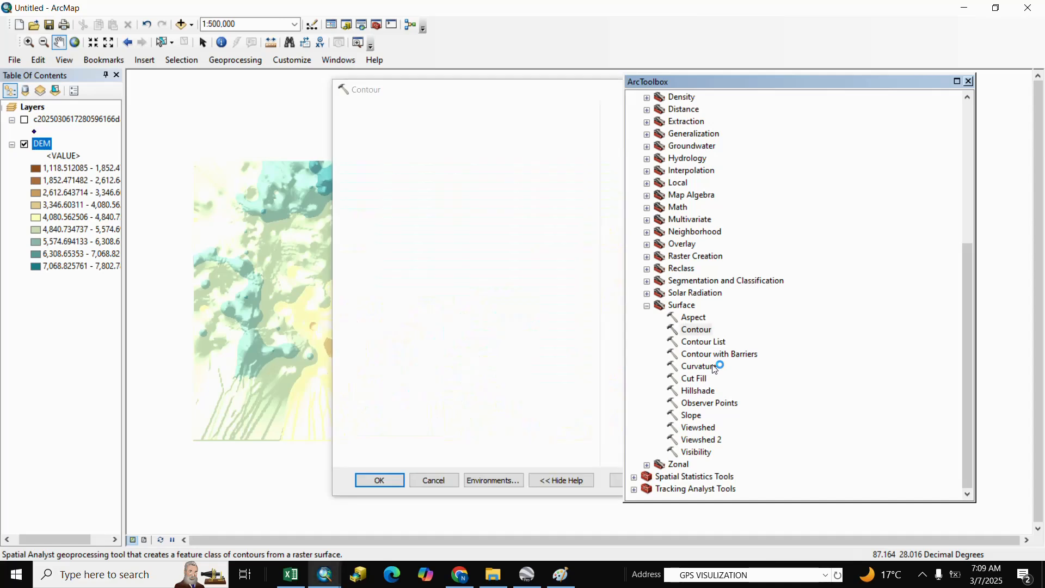
pyautogui.click(550, 129)
pyautogui.click(384, 142)
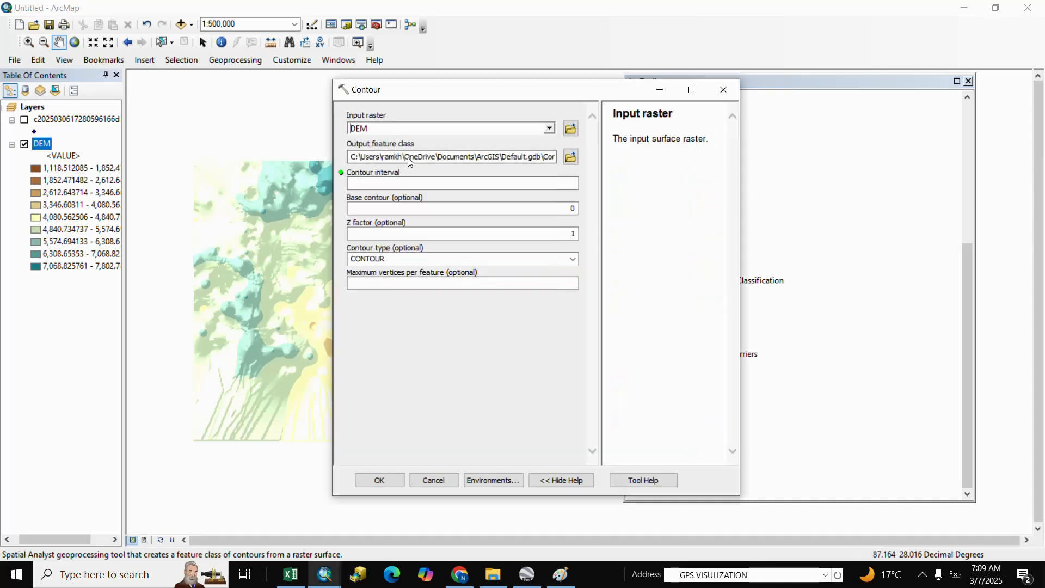
pyautogui.click(570, 187)
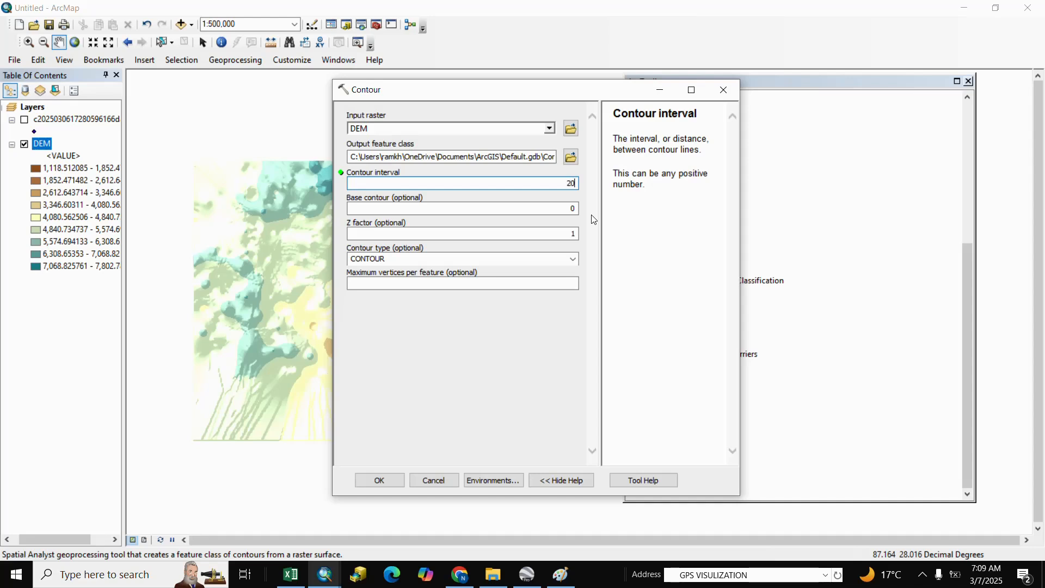
pyautogui.click(380, 480)
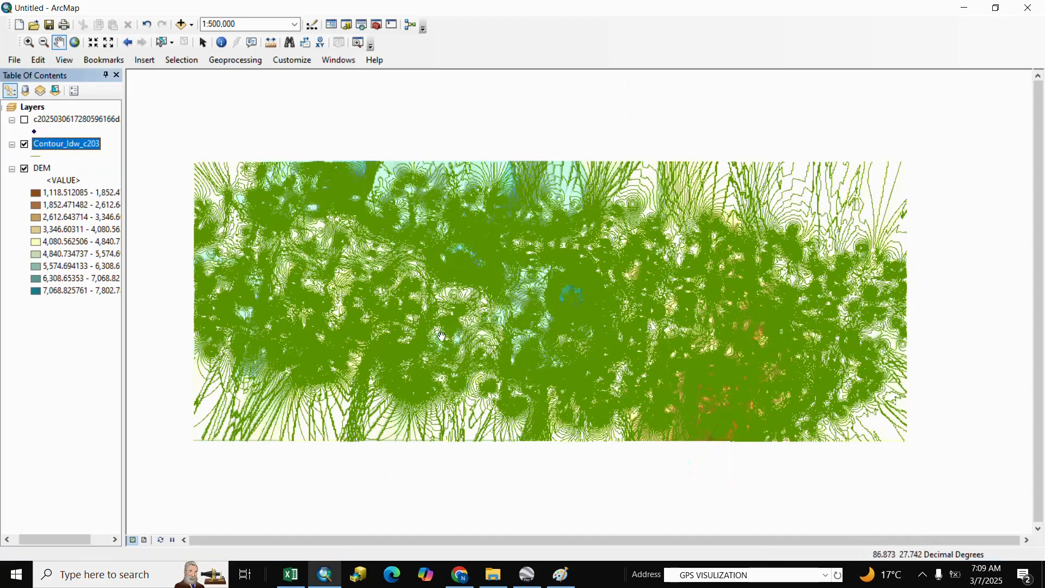
# Examine the Contour field values in the attribute table of the contour layer
pyautogui.scroll(5, 443, 326)
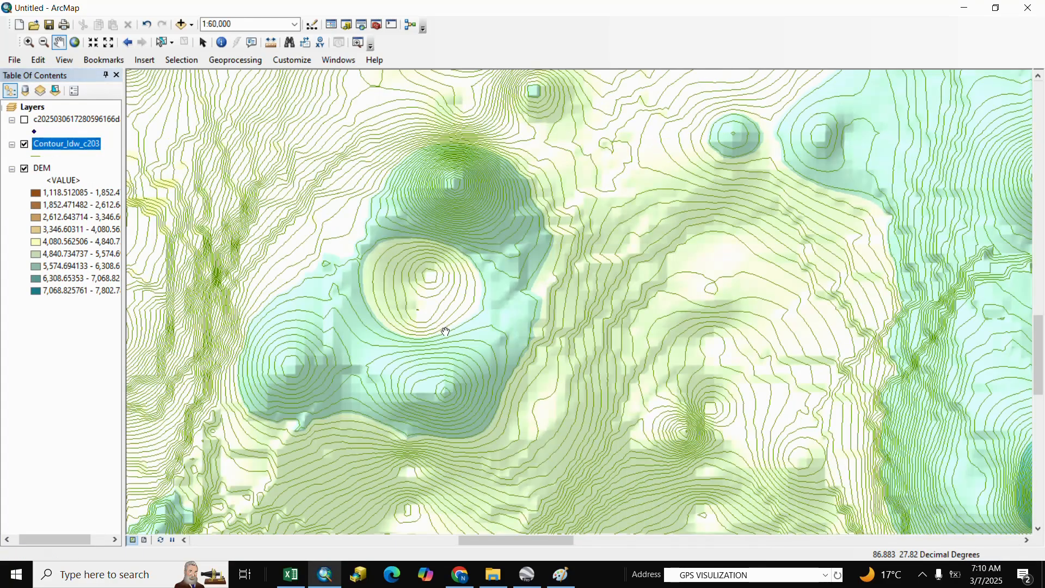
pyautogui.rightClick(63, 146)
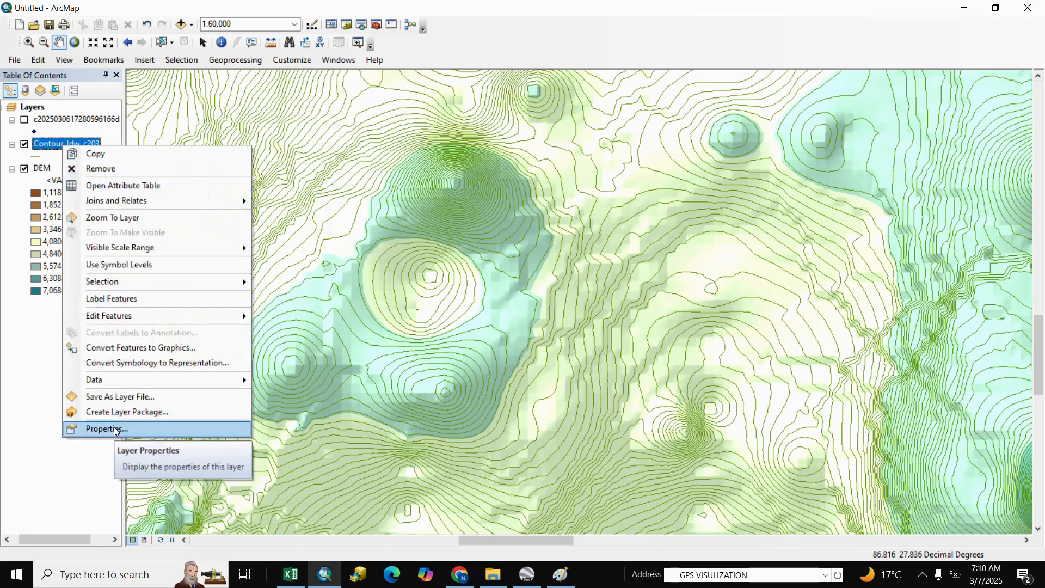
pyautogui.click(105, 186)
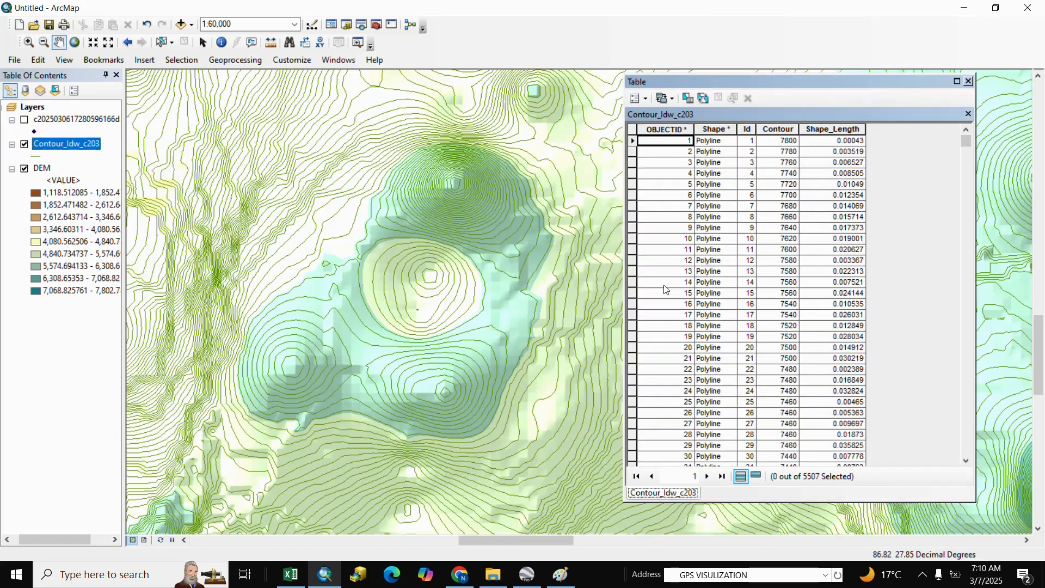
pyautogui.click(785, 129)
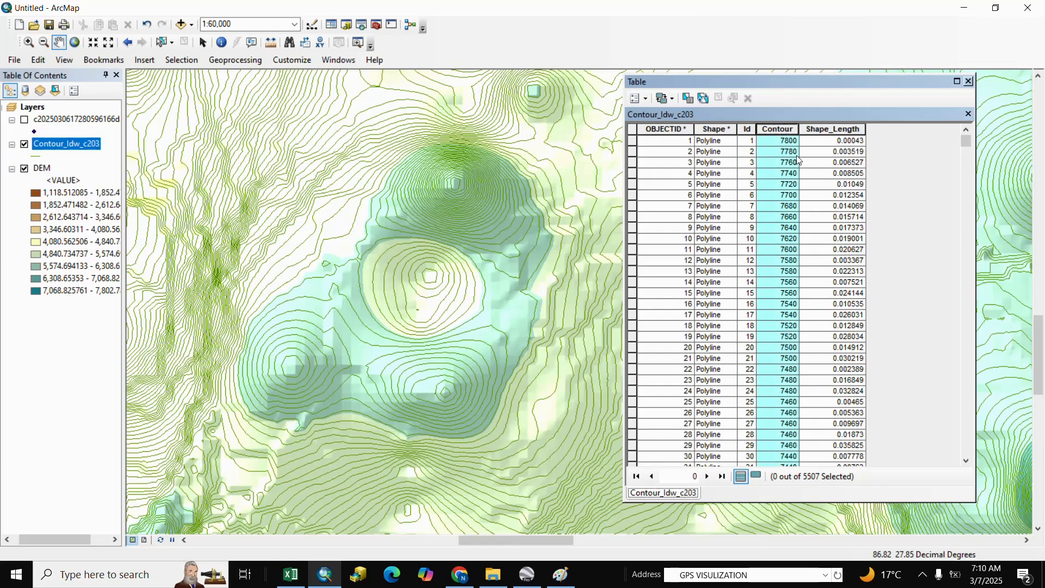
pyautogui.moveTo(966, 144); pyautogui.dragTo(940, 149)
pyautogui.click(968, 81)
# Enable feature labels for the contour layer and use Contour as the label field
pyautogui.rightClick(87, 148)
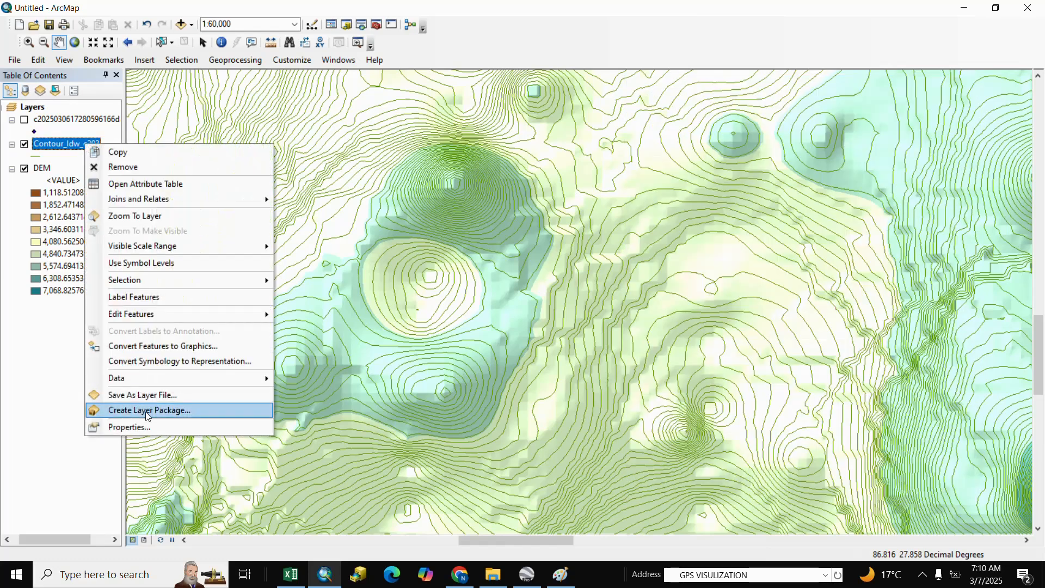
pyautogui.click(137, 428)
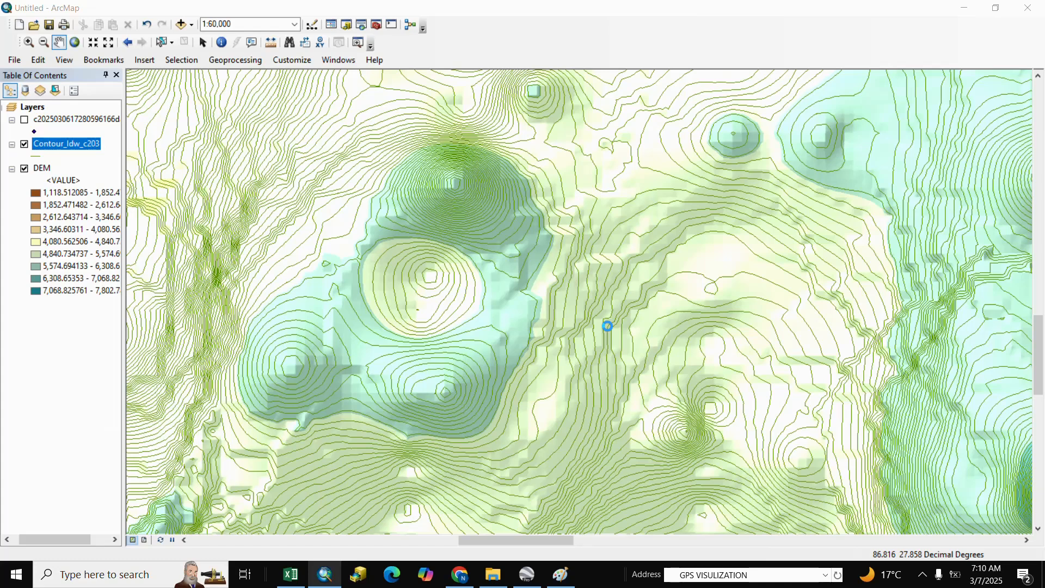
pyautogui.click(581, 122)
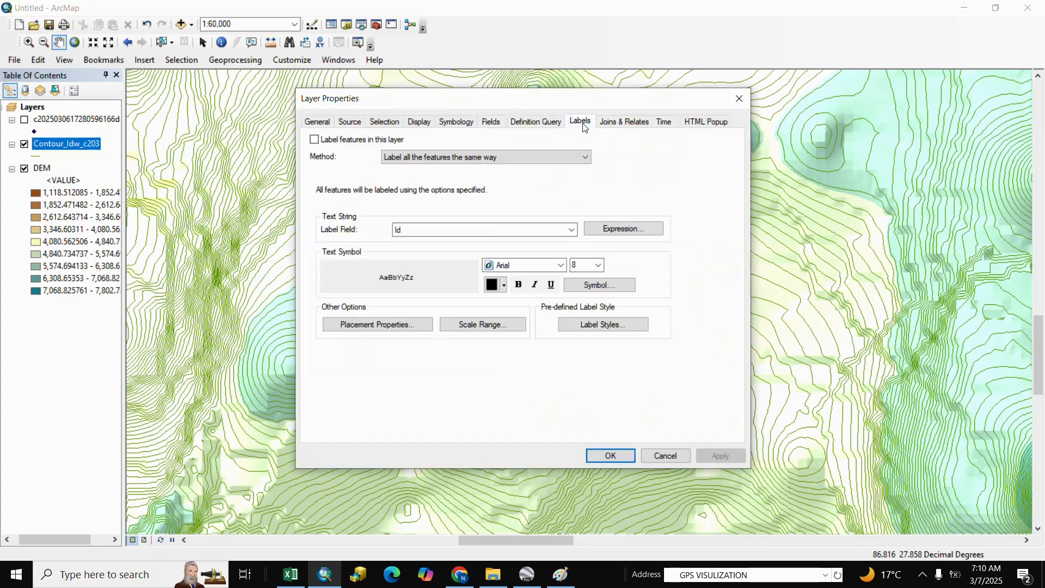
pyautogui.click(314, 139)
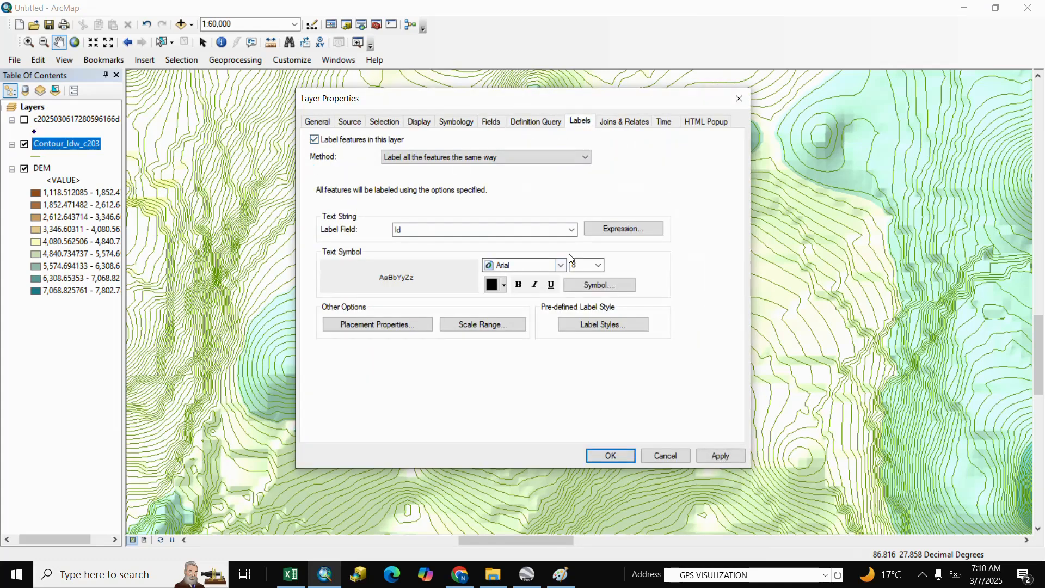
pyautogui.click(571, 229)
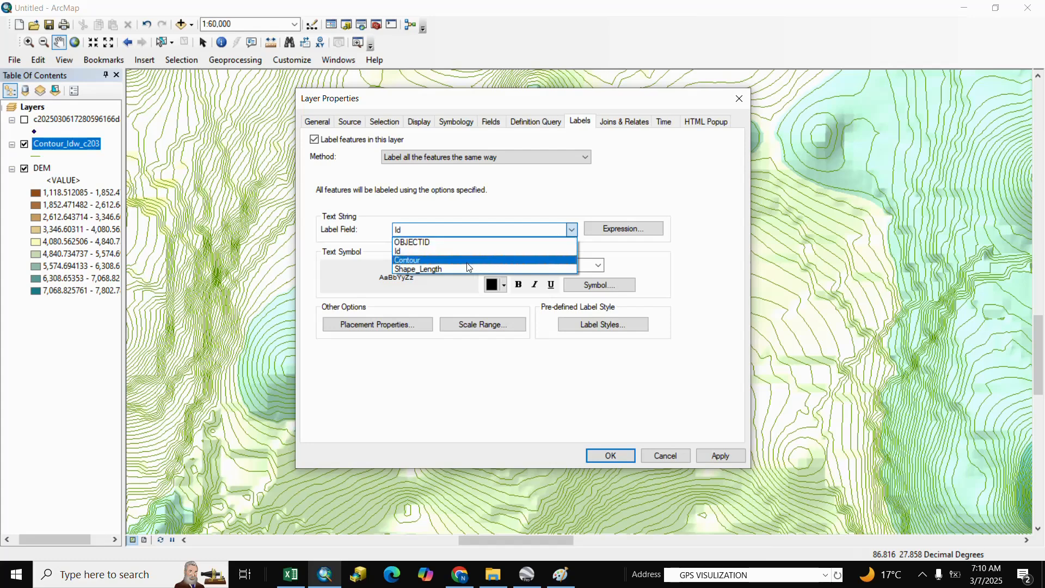
pyautogui.click(405, 260)
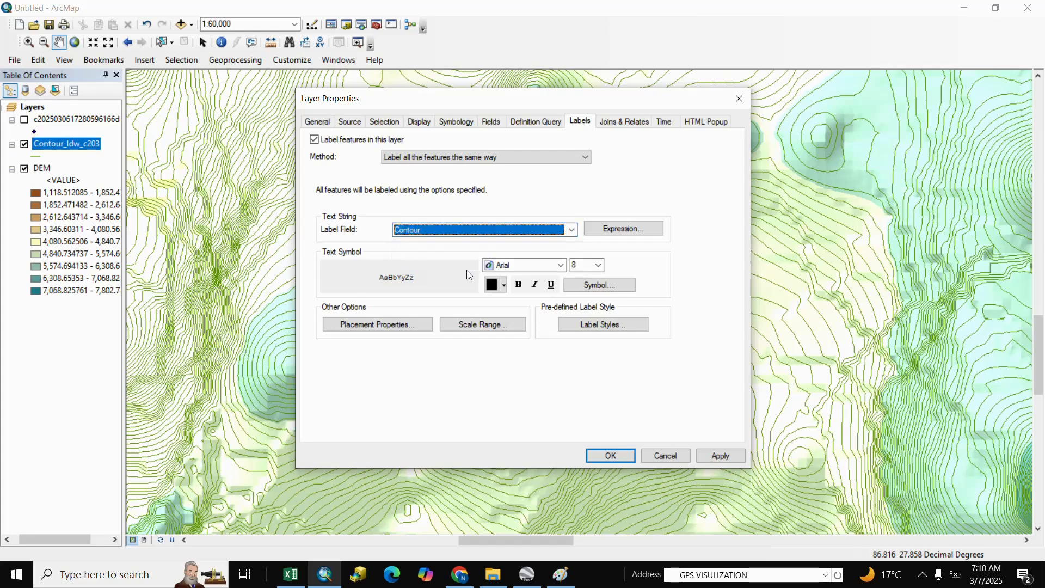
# Set the contour labels' font size to 9 and their color to red, and apply the label settings
pyautogui.click(598, 265)
pyautogui.click(586, 283)
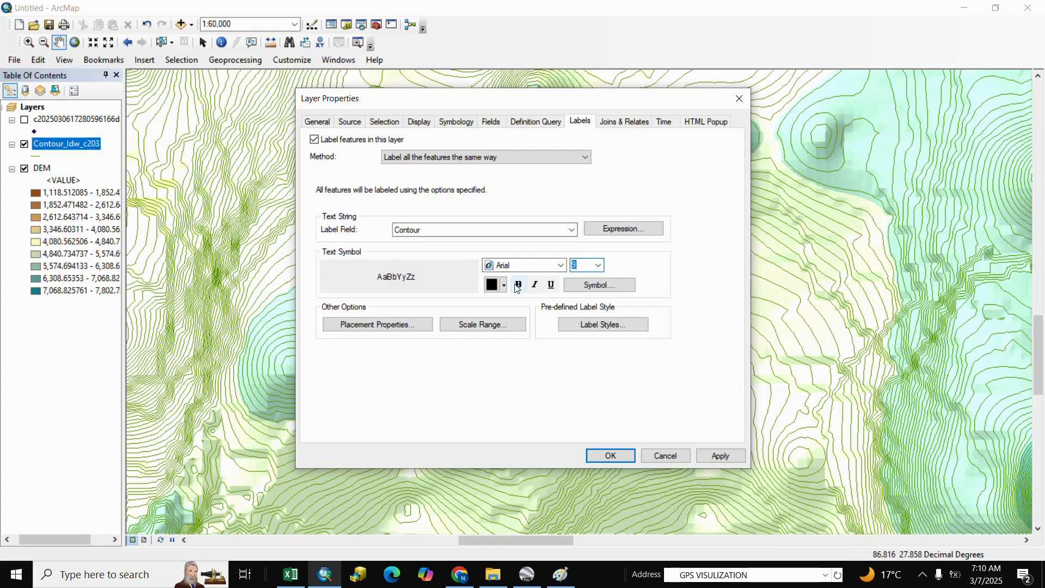
pyautogui.click(503, 284)
pyautogui.click(502, 345)
pyautogui.click(720, 456)
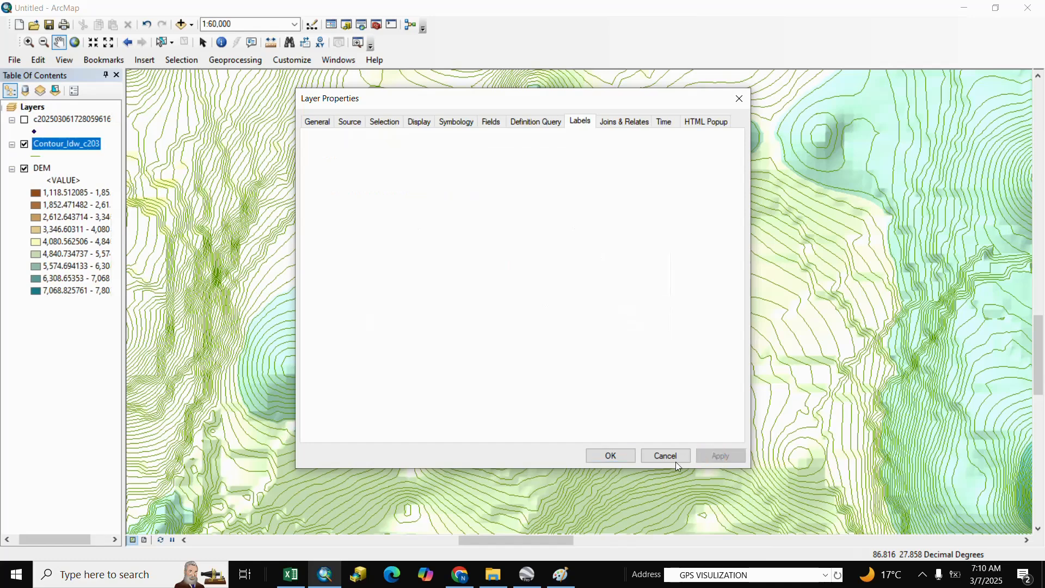
pyautogui.click(609, 455)
# Inspect the labelled contours up close and hide the contour layer so only the DEM is displayed
pyautogui.scroll(3, 464, 271)
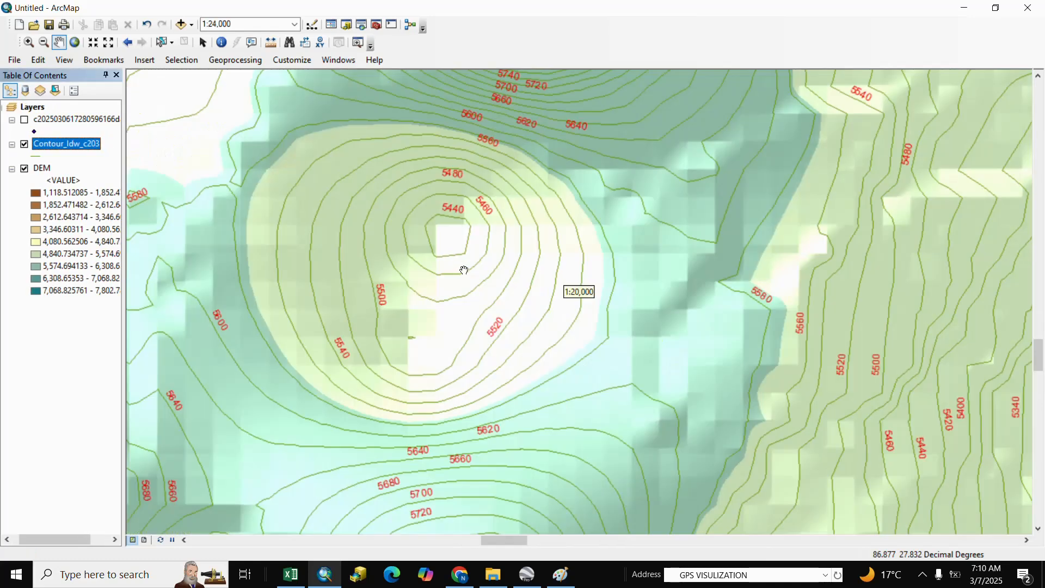
pyautogui.moveTo(465, 306); pyautogui.dragTo(503, 329)
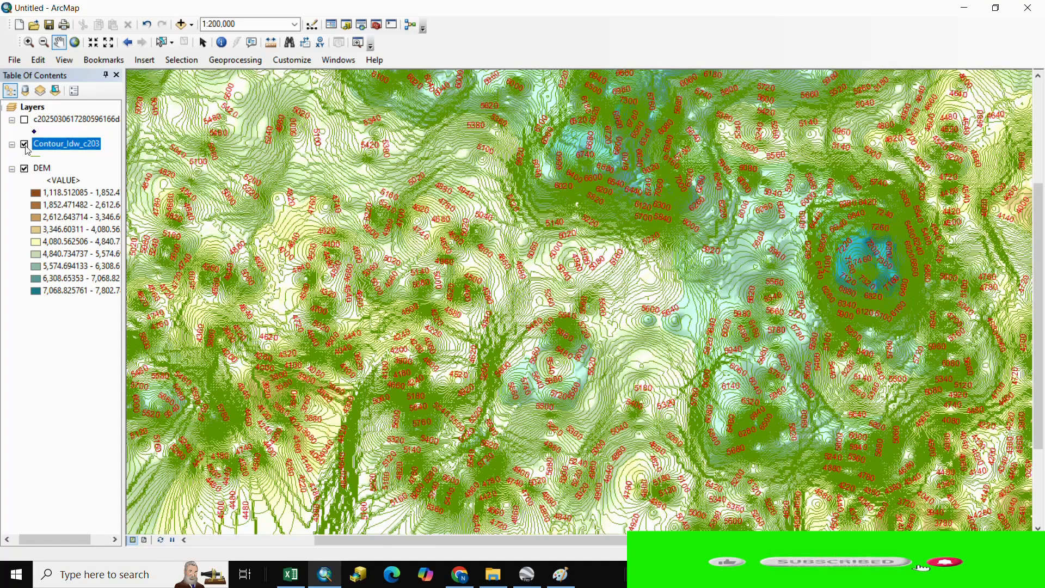
pyautogui.click(25, 144)
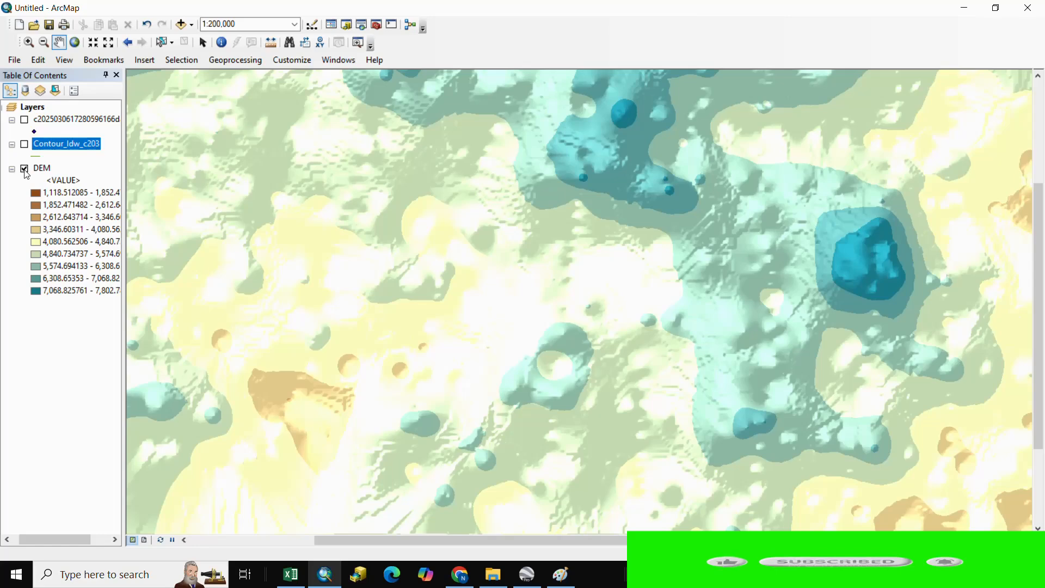